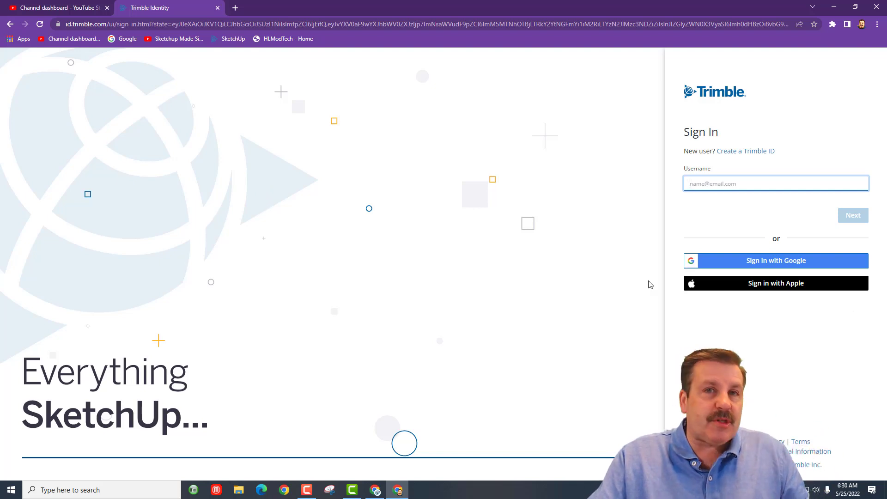
- Sign in to Trimble Identity with the Google account to reach the SketchUp home page
{"action": "left_click", "coordinate": [816, 263]}
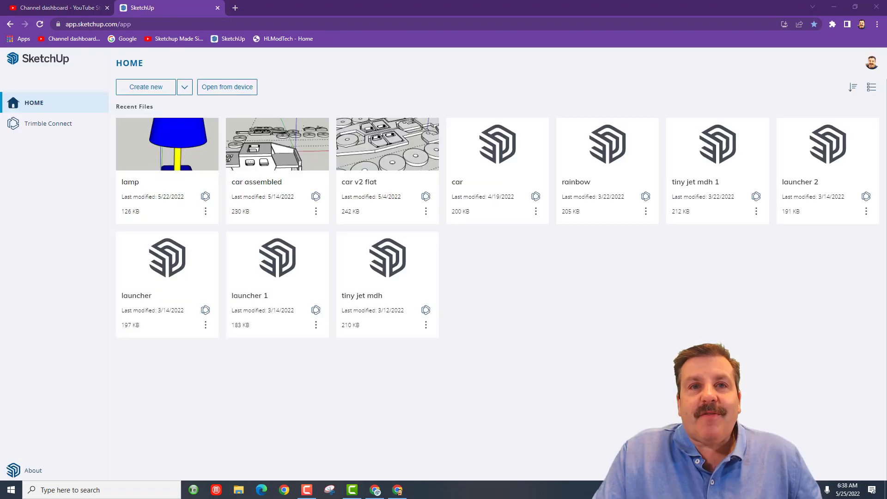
- Create a new model from the 'Decimal - Meters' template
{"action": "left_click", "coordinate": [185, 86]}
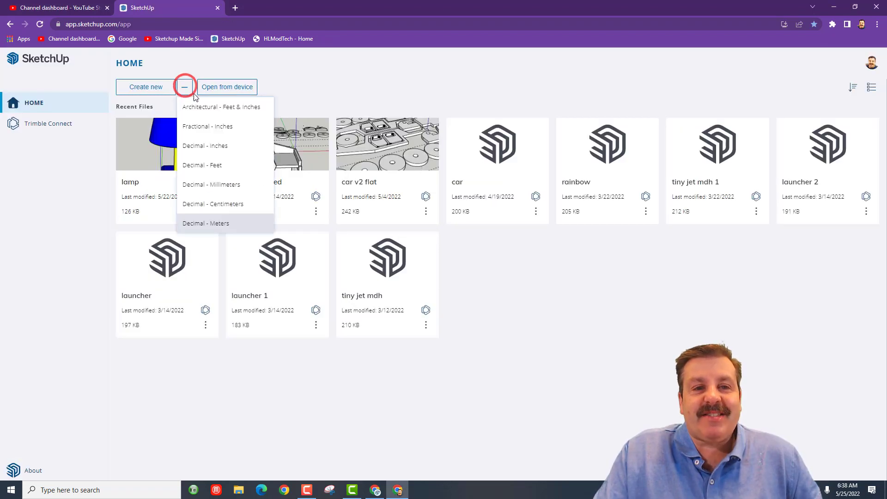
{"action": "left_click", "coordinate": [214, 226]}
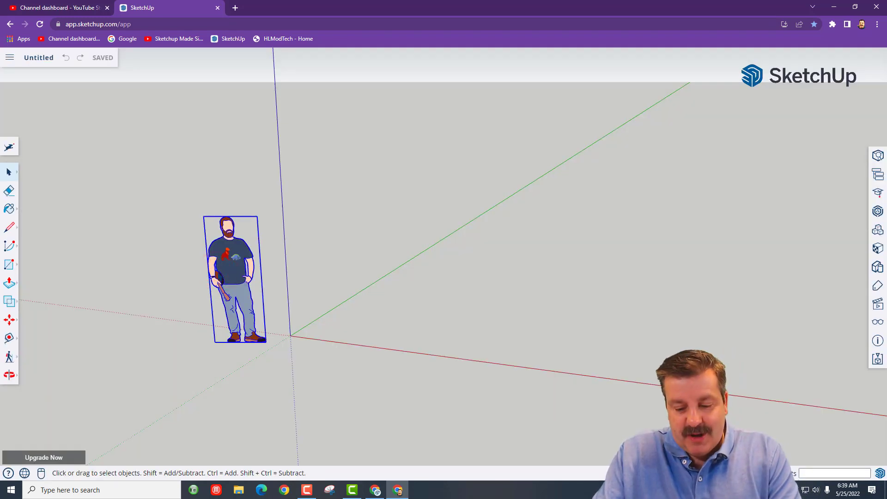
- Delete the scale figure and save the empty model as 'ladder' in the SketchUp project folder
{"action": "key", "text": "Delete"}
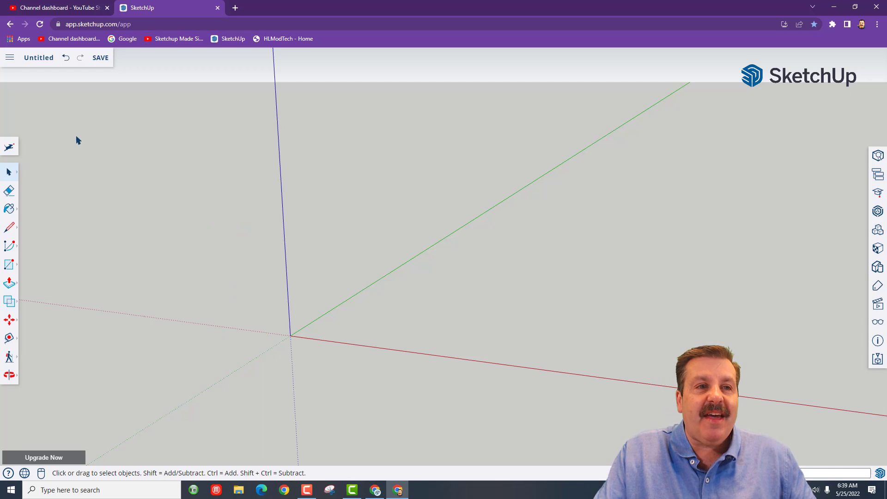
{"action": "left_click", "coordinate": [38, 57]}
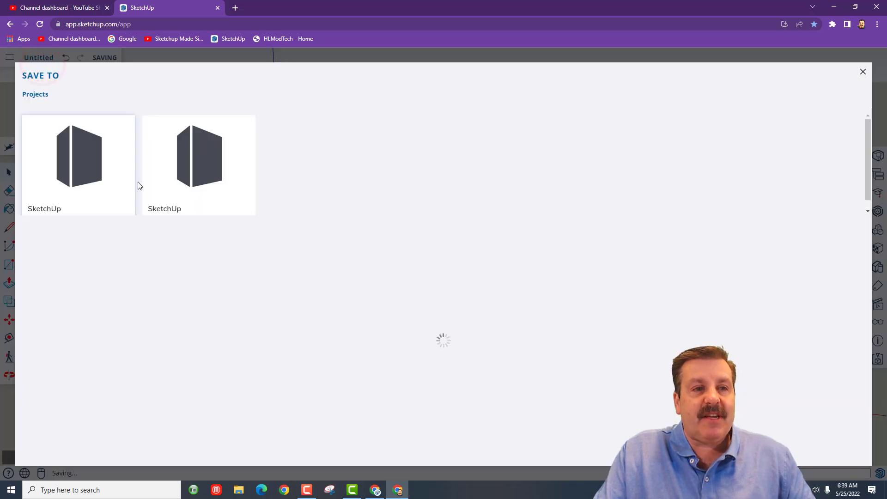
{"action": "left_click", "coordinate": [199, 184]}
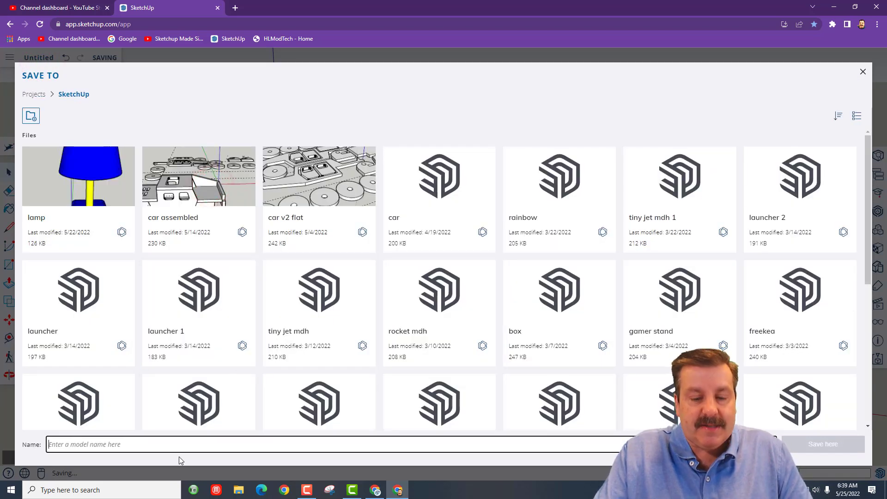
{"action": "type", "text": "ladder"}
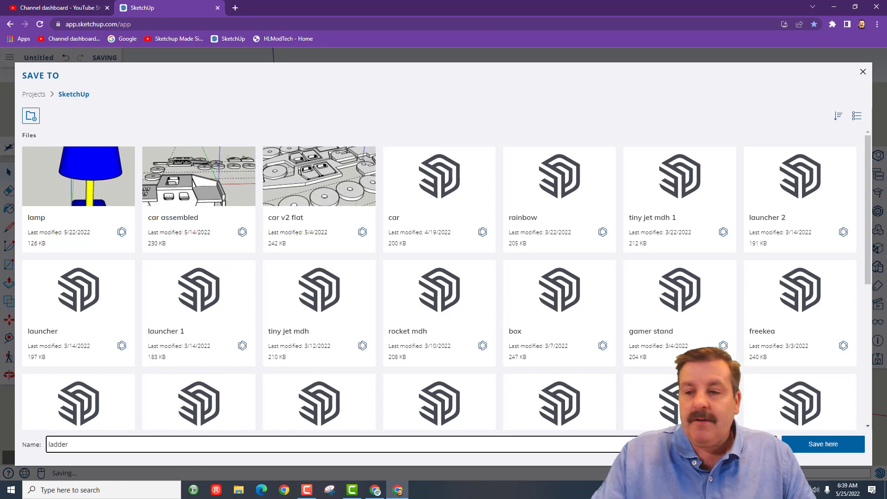
{"action": "left_click", "coordinate": [823, 444]}
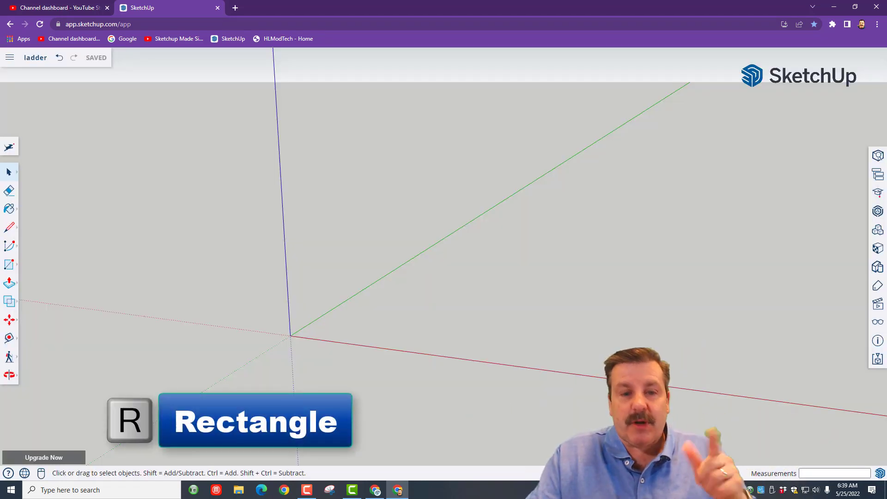
- Draw a 0.5 m by 3 m rectangle on the ground starting at the origin
{"action": "key", "text": "r"}
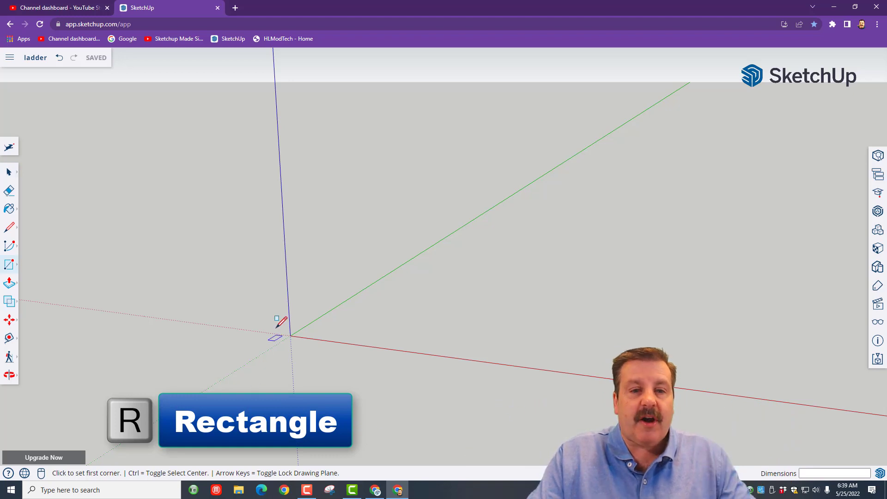
{"action": "left_click", "coordinate": [291, 336]}
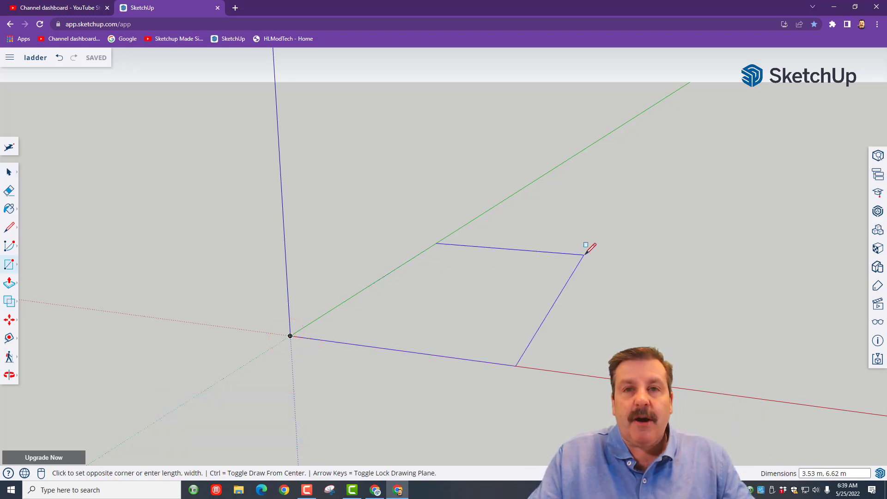
{"action": "type", "text": ".5"}
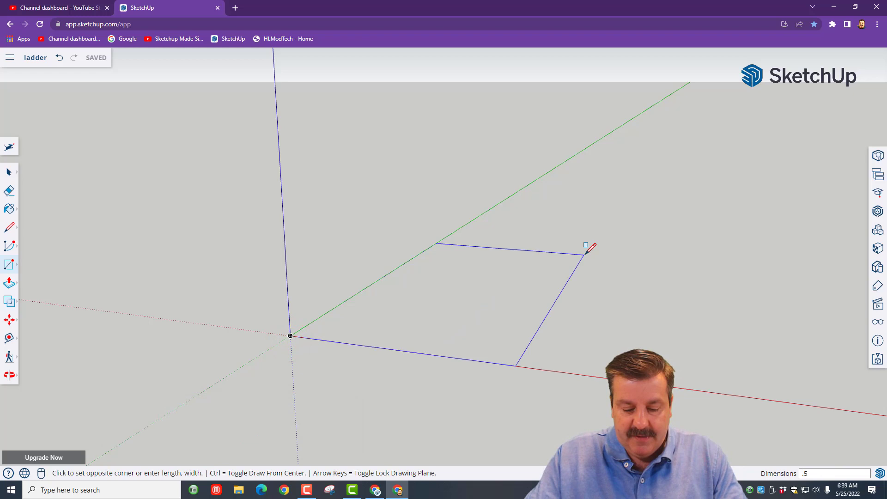
{"action": "type", "text": ",3"}
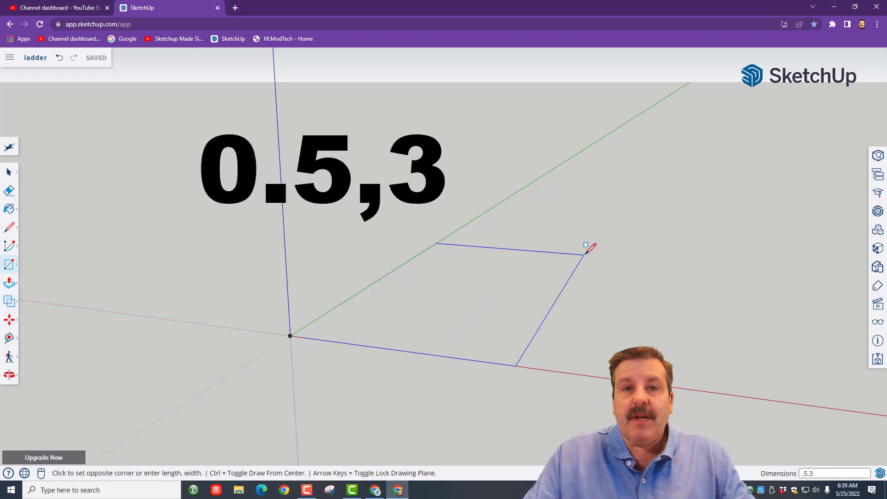
{"action": "key", "text": "Return"}
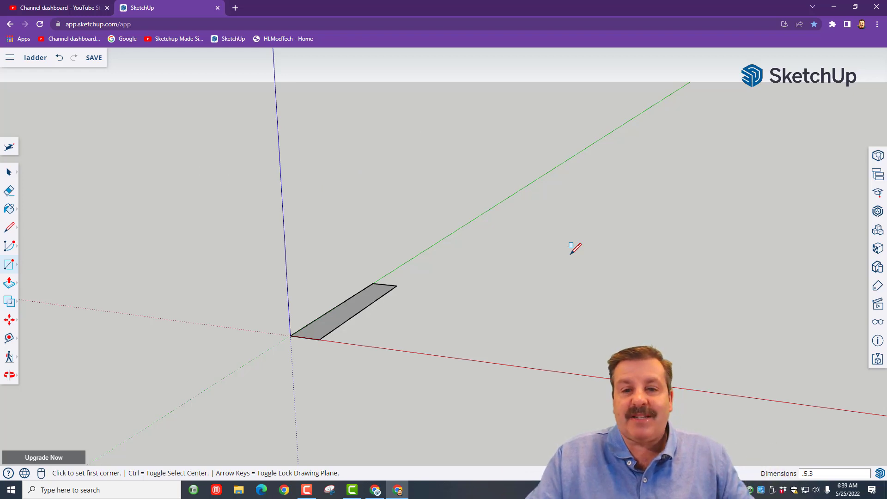
- Draw a small centred rectangle from the midpoint of the strip's top edge, overlapping its end
{"action": "middle_click_drag", "start_coordinate": [191, 316], "coordinate": [289, 363]}
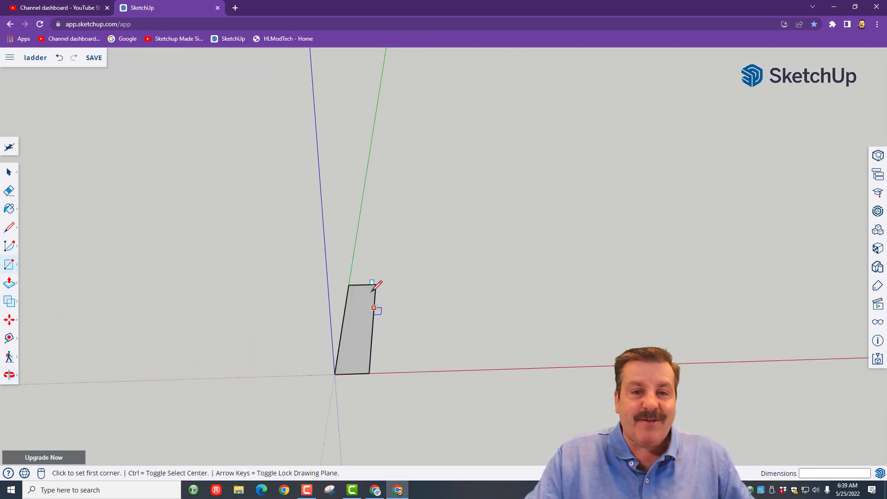
{"action": "scroll", "coordinate": [367, 284], "scroll_direction": "up", "scroll_amount": 3}
{"action": "scroll", "coordinate": [368, 284], "scroll_direction": "up", "scroll_amount": 4}
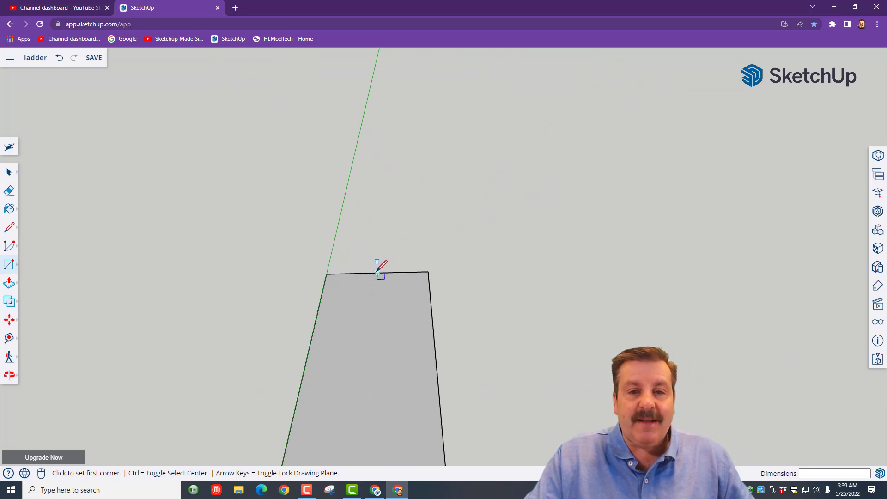
{"action": "left_click", "coordinate": [380, 270]}
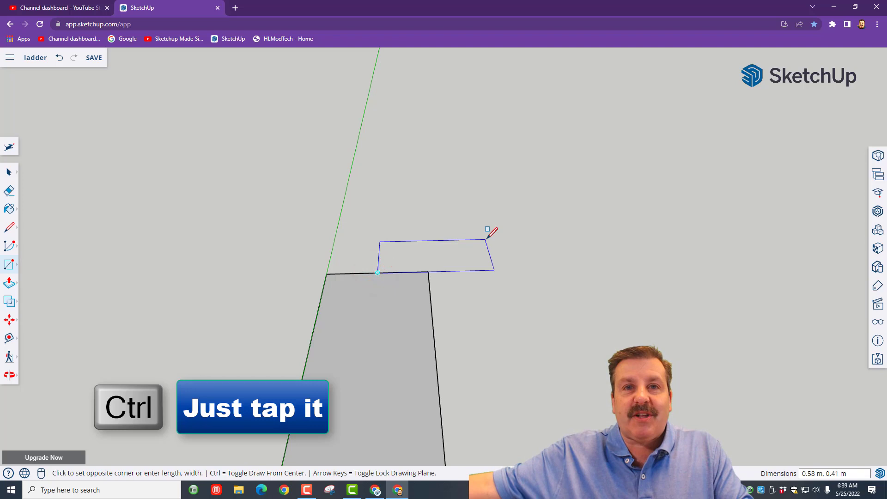
{"action": "key", "text": "ctrl"}
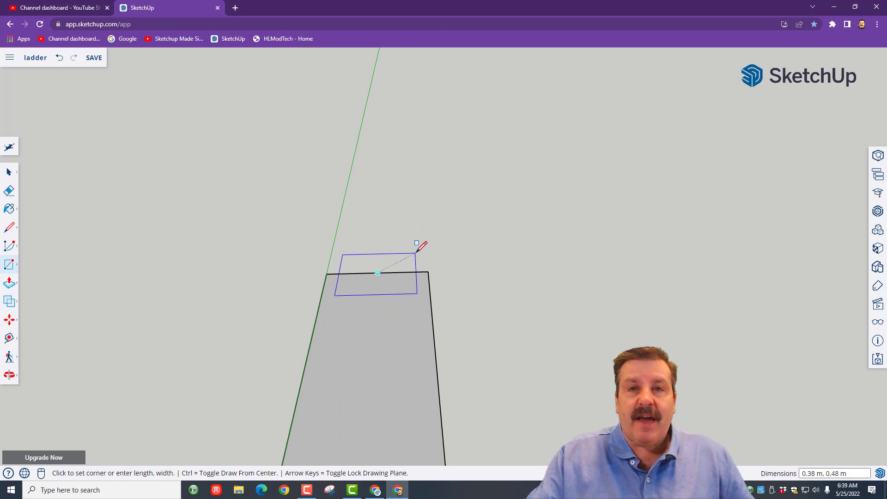
{"action": "left_click", "coordinate": [417, 251]}
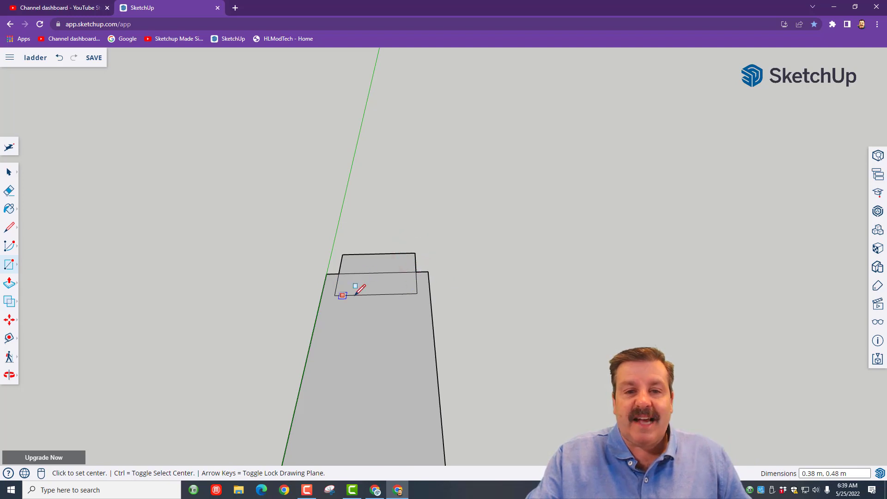
{"action": "key", "text": "e"}
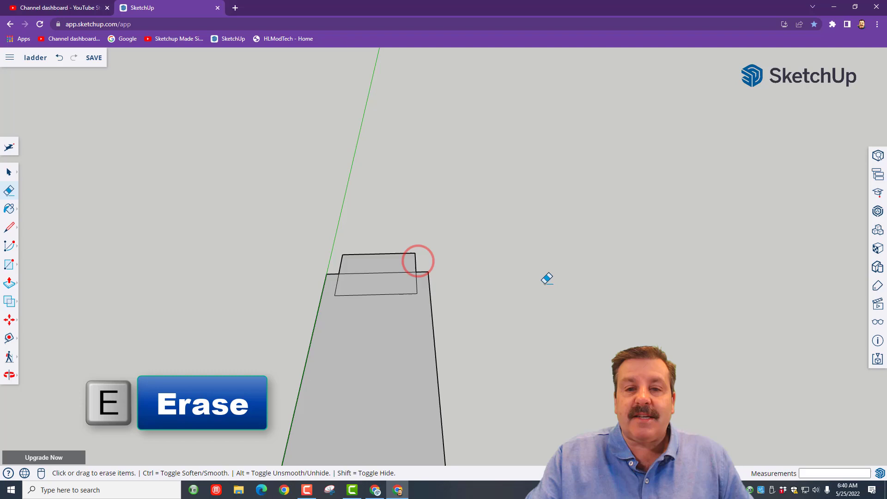
- Erase the small rectangle's protruding edges and stub, leaving a rung outline inside the strip's top
{"action": "left_click_drag", "start_coordinate": [416, 254], "coordinate": [375, 255]}
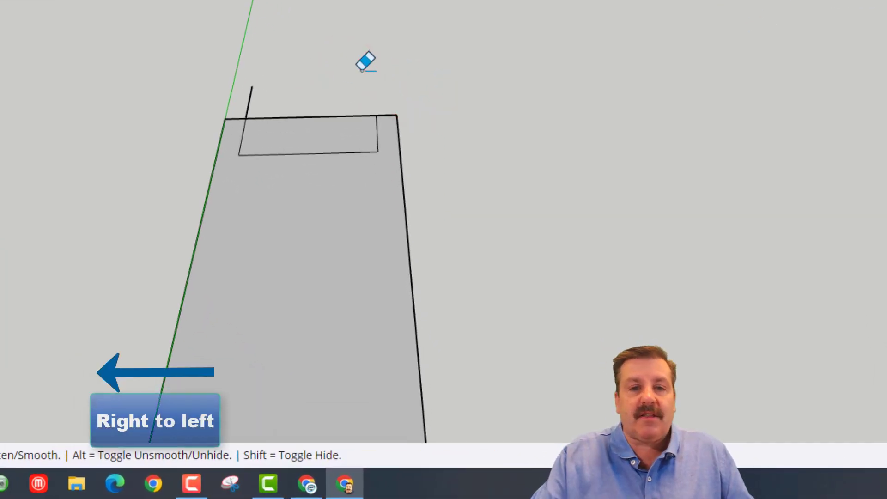
{"action": "left_click", "coordinate": [263, 96]}
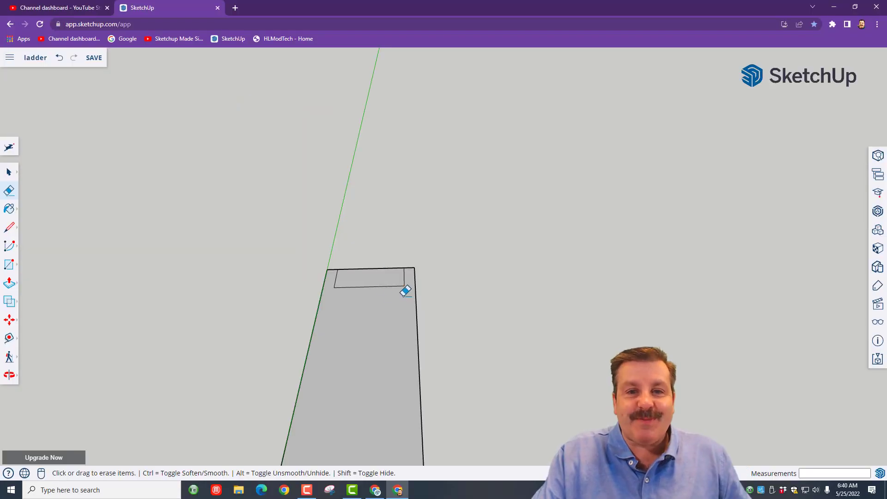
{"action": "key", "text": "h"}
{"action": "left_click_drag", "start_coordinate": [450, 430], "coordinate": [501, 176]}
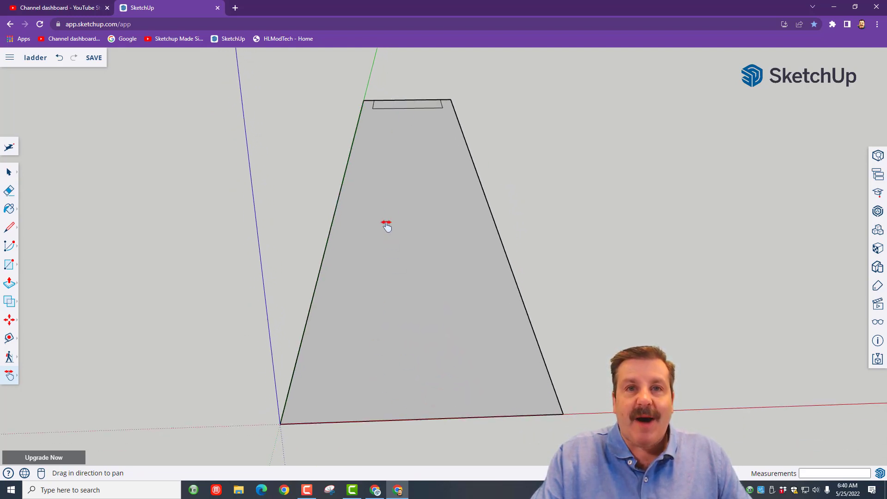
- Copy the rung rectangle to the bottom edge midpoint and divide by 7 for evenly spaced rungs
{"action": "left_click", "coordinate": [397, 108]}
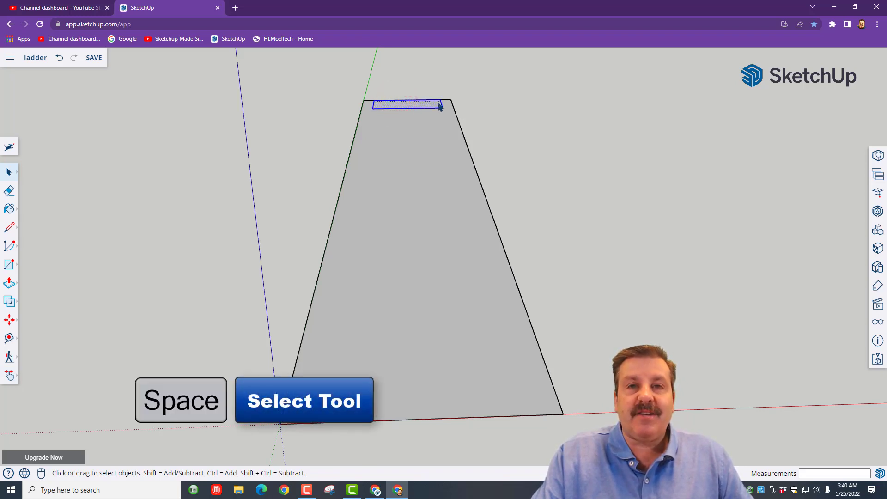
{"action": "key", "text": "m"}
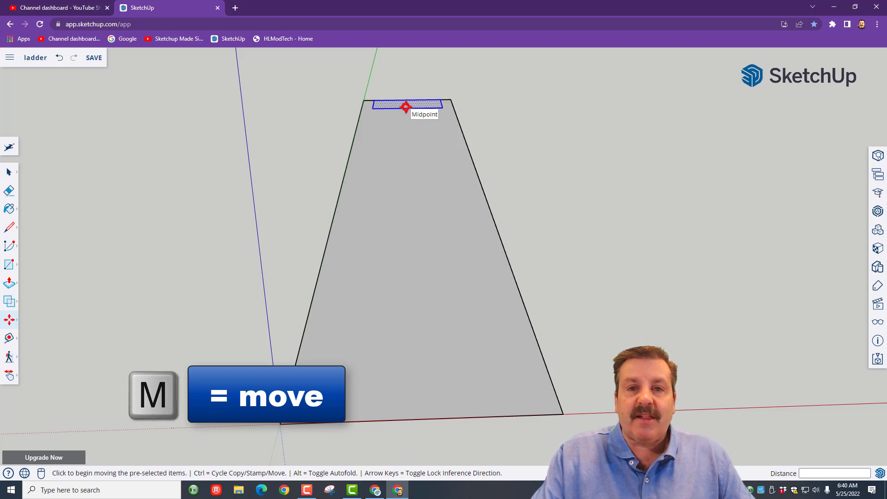
{"action": "left_click", "coordinate": [407, 107]}
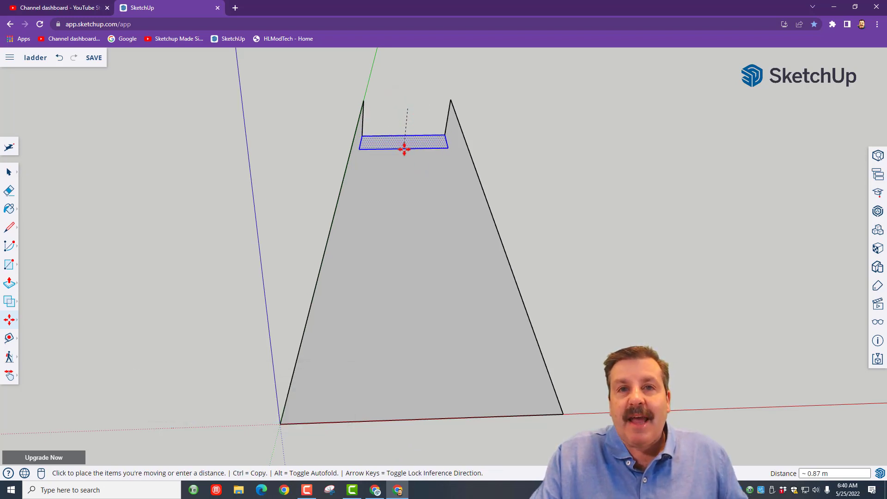
{"action": "key", "text": "ctrl"}
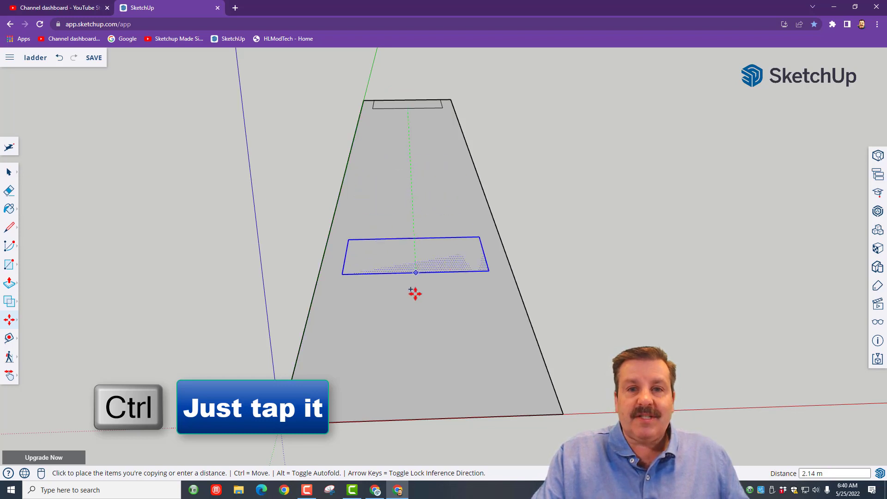
{"action": "left_click", "coordinate": [426, 419]}
{"action": "type", "text": "/7"}
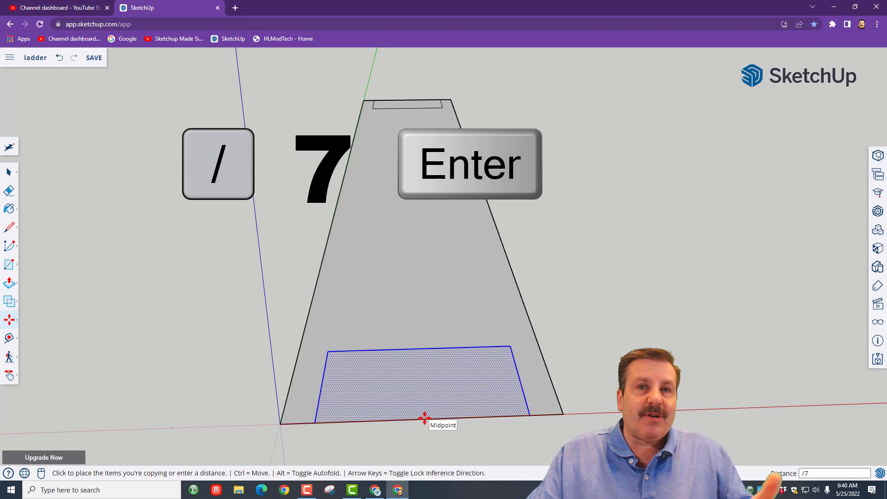
{"action": "key", "text": "Return"}
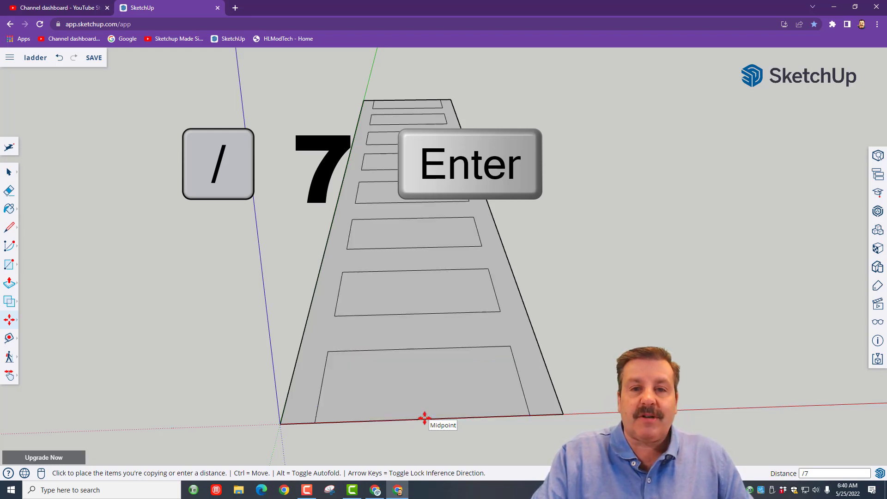
{"action": "mouse_move", "coordinate": [343, 341]}
{"action": "middle_mouse_down"}
{"action": "mouse_move", "coordinate": [382, 229]}
{"action": "mouse_move", "coordinate": [389, 259]}
{"action": "middle_mouse_up"}
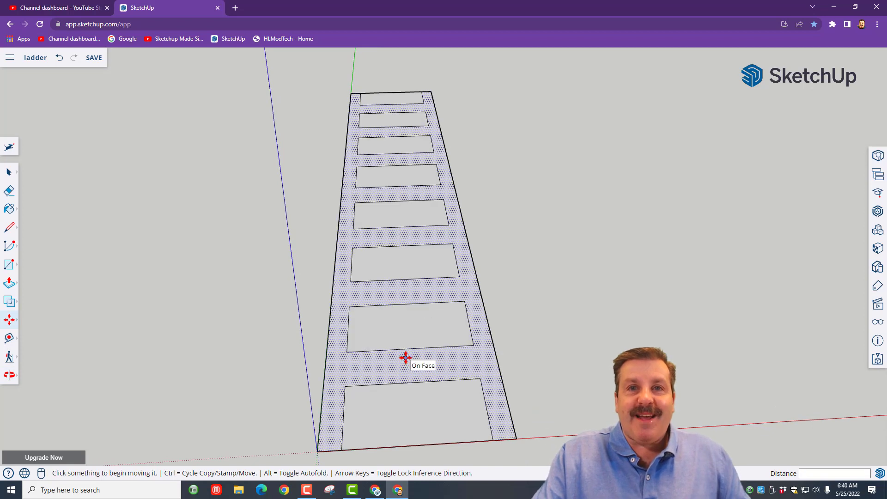
- Erase the ladder's bottom edge so the legs are open
{"action": "key", "text": "space"}
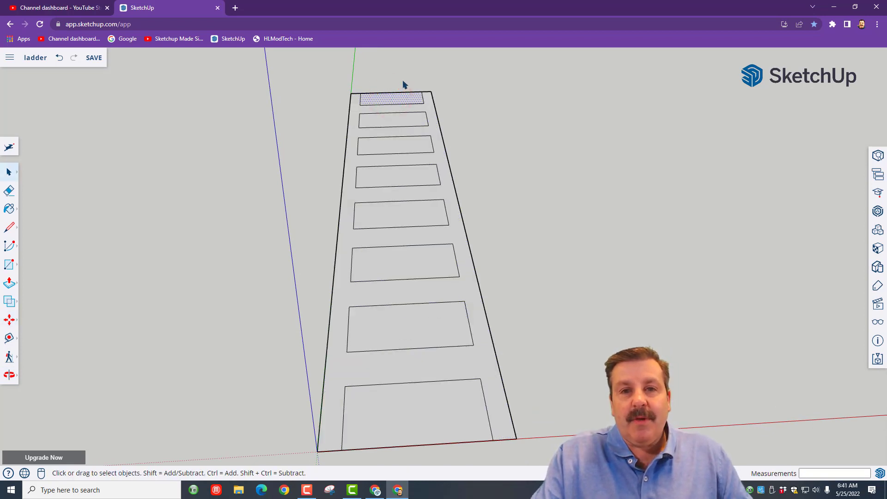
{"action": "key", "text": "e"}
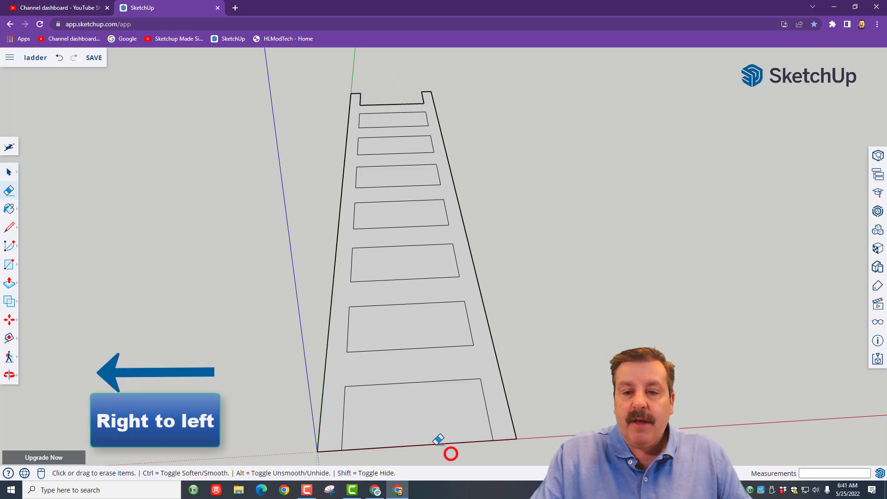
{"action": "left_click", "coordinate": [450, 443]}
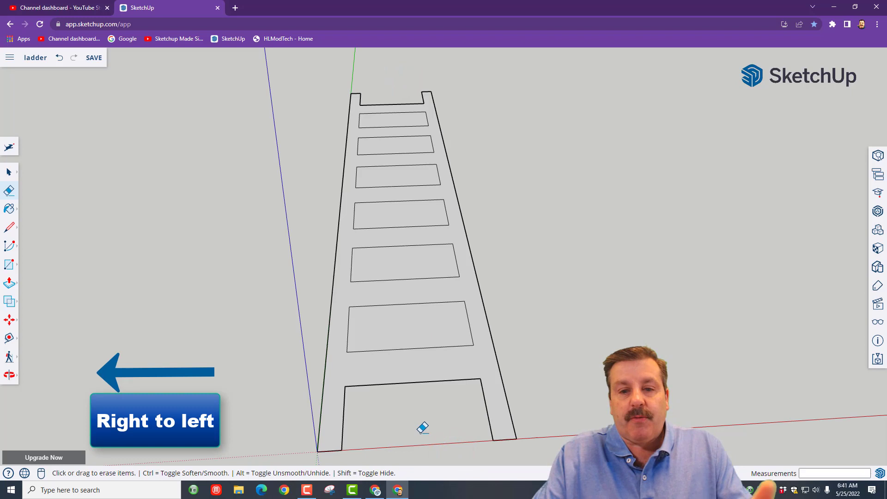
{"action": "key", "text": "space"}
- Delete the five rung faces from second-lowest to top, turning them into open holes
{"action": "left_click", "coordinate": [398, 314]}
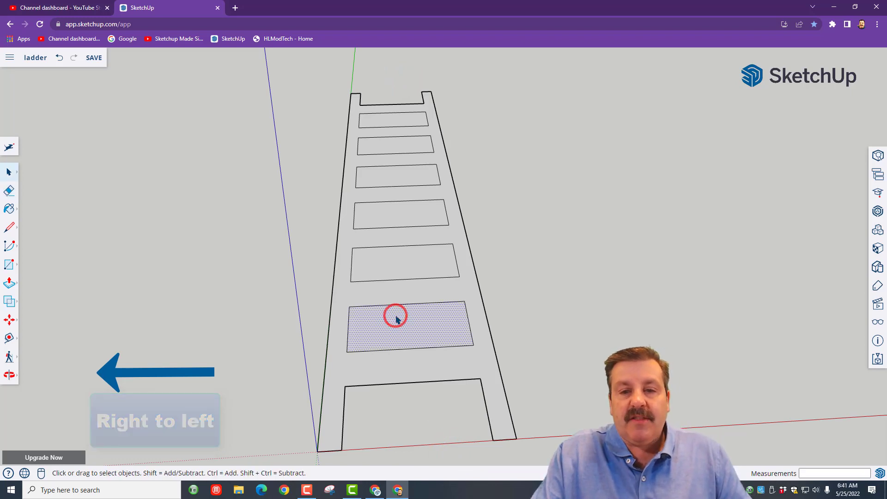
{"action": "key", "text": "Delete"}
{"action": "left_click", "coordinate": [399, 263]}
{"action": "key", "text": "Delete"}
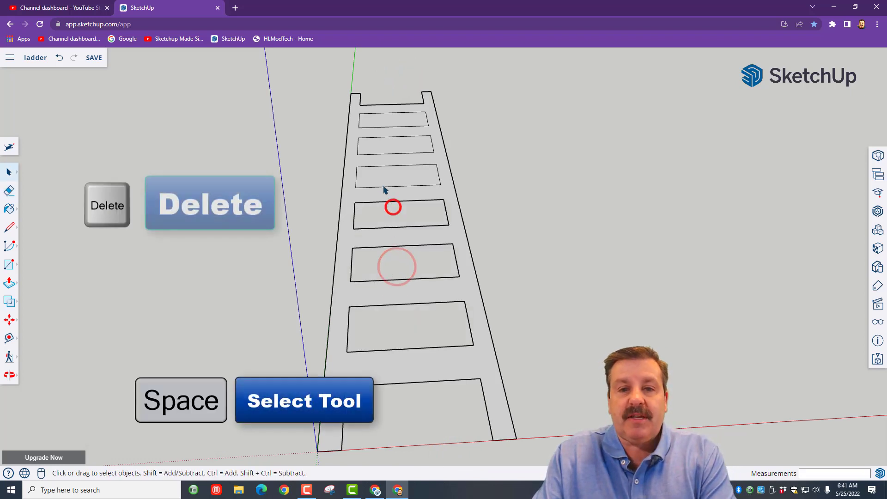
{"action": "left_click", "coordinate": [394, 208]}
{"action": "key", "text": "Delete"}
{"action": "left_click", "coordinate": [381, 178]}
{"action": "key", "text": "Delete"}
{"action": "left_click", "coordinate": [381, 117]}
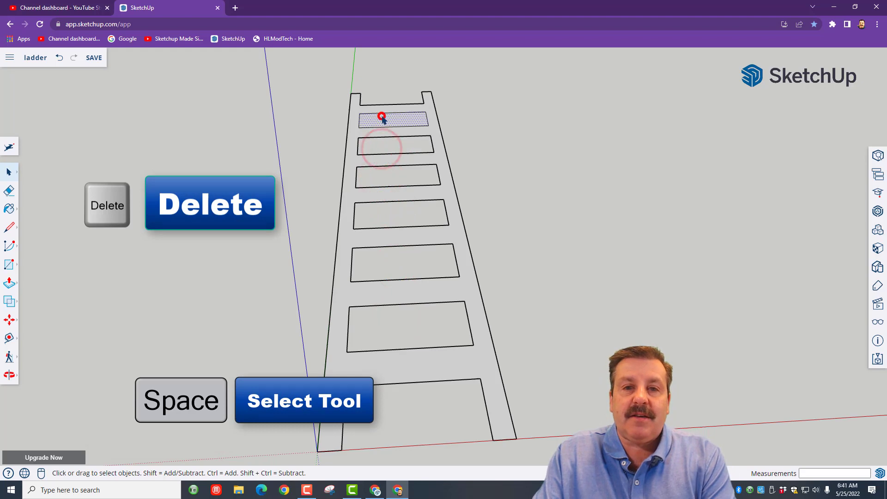
{"action": "key", "text": "Delete"}
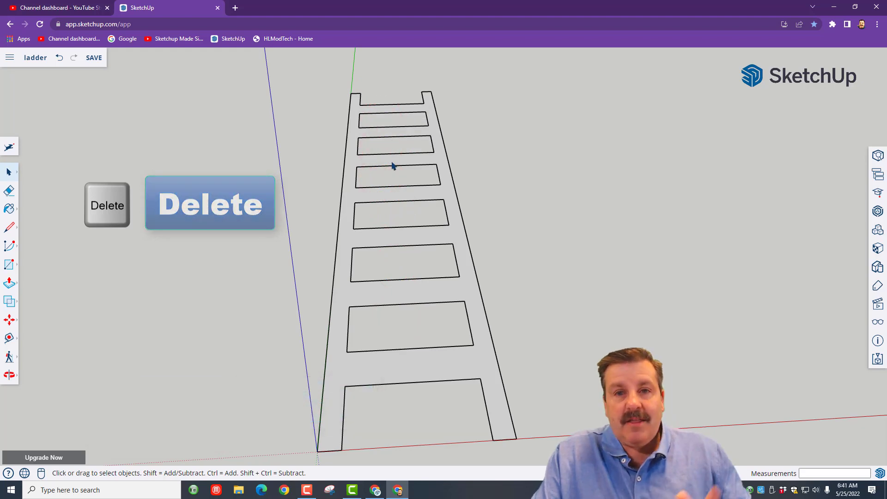
- Push/Pull the ladder frame up to a 0.06 m thickness, making it a solid ladder
{"action": "key", "text": "p"}
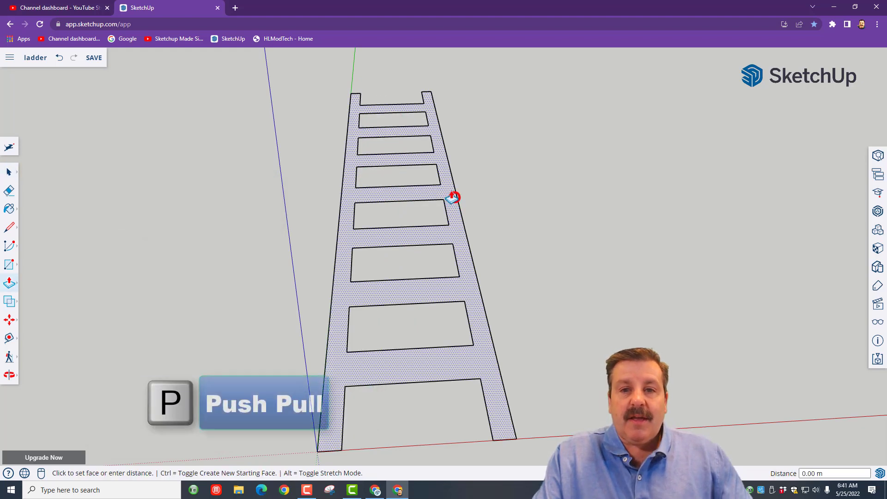
{"action": "mouse_move", "coordinate": [455, 197]}
{"action": "left_mouse_down"}
{"action": "mouse_move", "coordinate": [451, 178]}
{"action": "mouse_move", "coordinate": [455, 191]}
{"action": "left_mouse_up"}
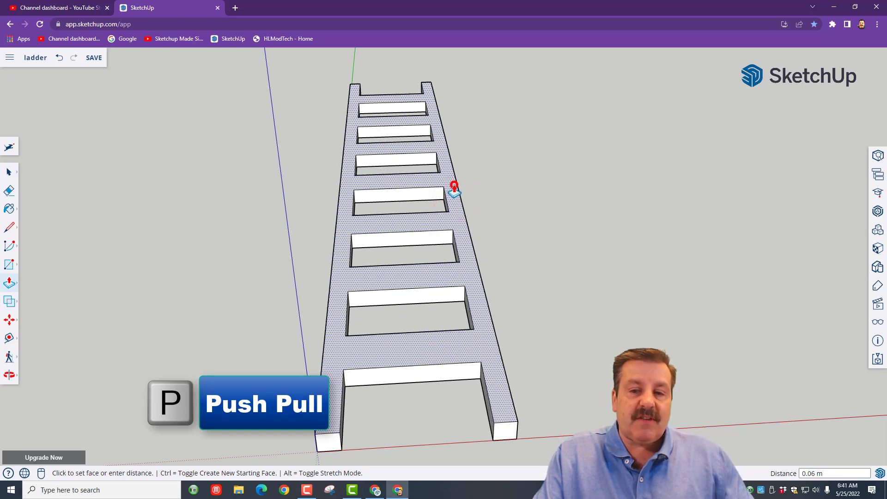
{"action": "left_click", "coordinate": [454, 186]}
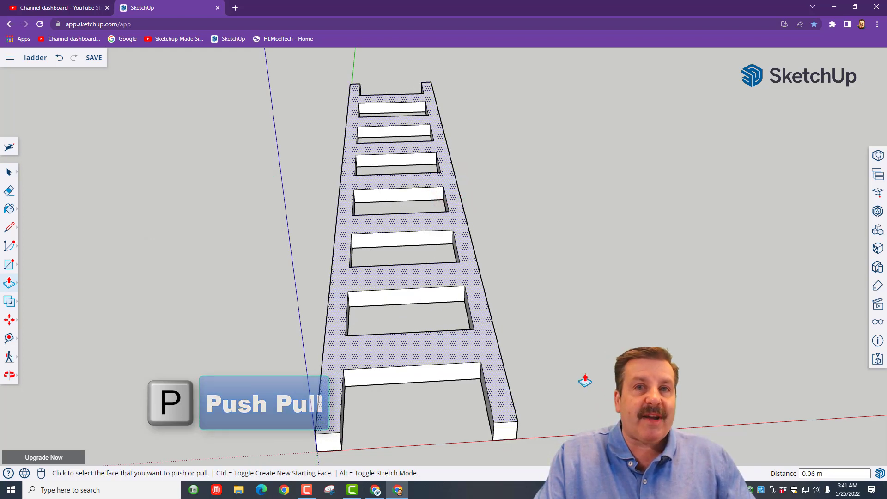
{"action": "key", "text": "o"}
{"action": "left_click_drag", "start_coordinate": [589, 370], "coordinate": [454, 362]}
{"action": "key", "text": "p"}
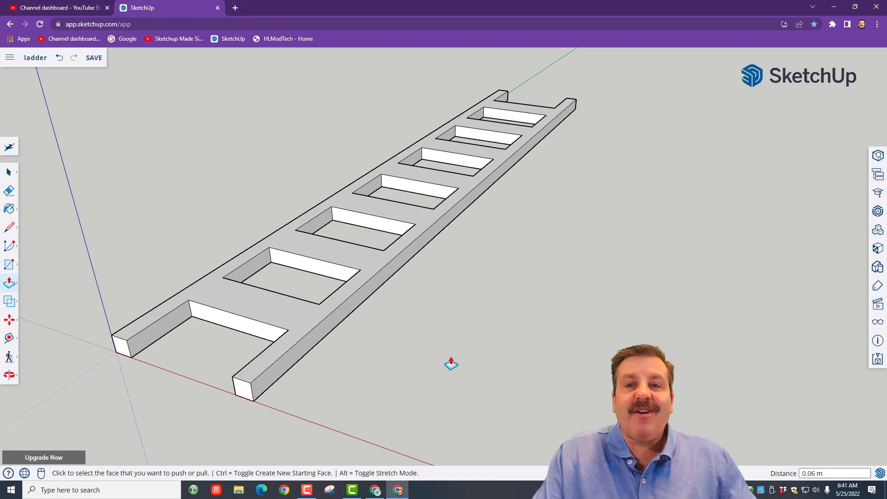
{"action": "scroll", "coordinate": [450, 363], "scroll_direction": "down", "scroll_amount": 3}
{"action": "mouse_move", "coordinate": [489, 321]}
{"action": "middle_mouse_down"}
{"action": "mouse_move", "coordinate": [444, 296]}
{"action": "mouse_move", "coordinate": [485, 281]}
{"action": "middle_mouse_up"}
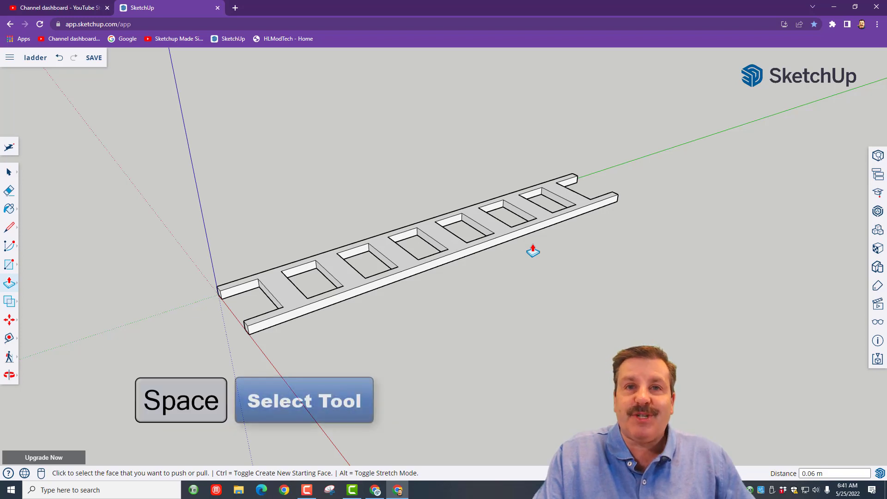
- Box-select the whole ladder and make it a group
{"action": "key", "text": "space"}
{"action": "scroll", "coordinate": [534, 251], "scroll_direction": "down", "scroll_amount": 3}
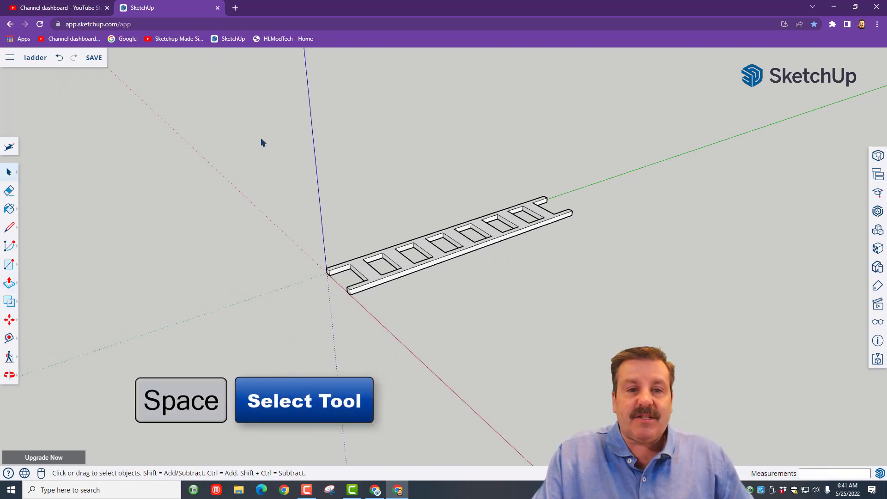
{"action": "left_click_drag", "start_coordinate": [261, 137], "coordinate": [607, 364]}
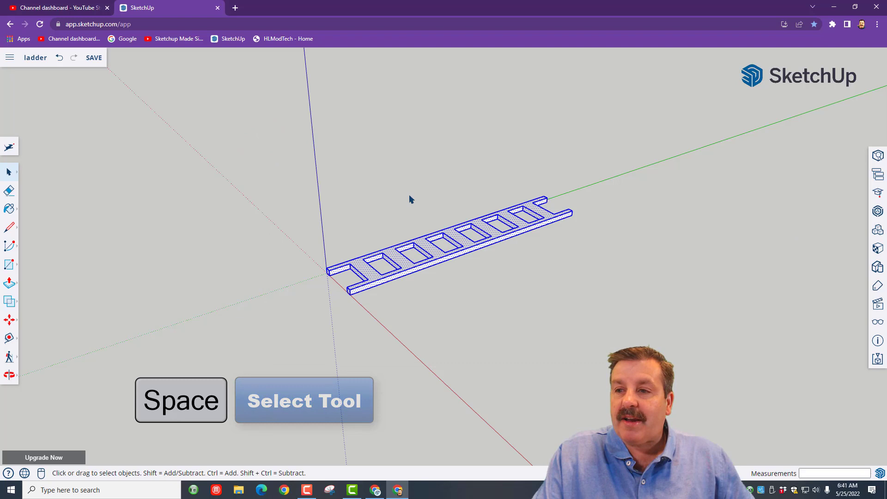
{"action": "right_click", "coordinate": [457, 238]}
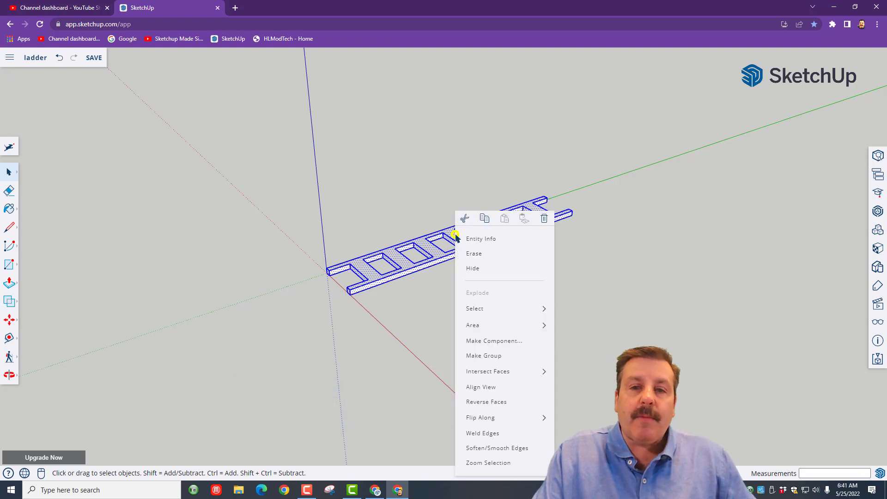
{"action": "left_click", "coordinate": [486, 357]}
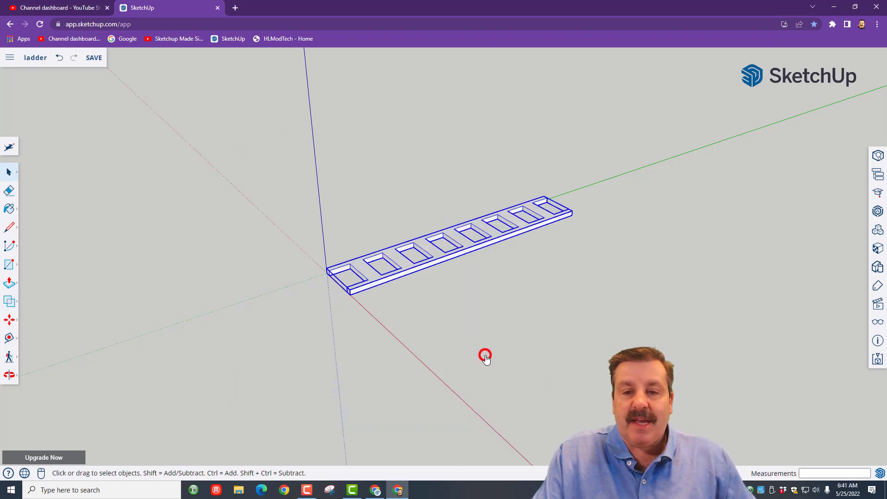
{"action": "mouse_move", "coordinate": [528, 287]}
{"action": "middle_mouse_down"}
{"action": "mouse_move", "coordinate": [524, 247]}
{"action": "mouse_move", "coordinate": [441, 247]}
{"action": "mouse_move", "coordinate": [466, 236]}
{"action": "middle_mouse_up"}
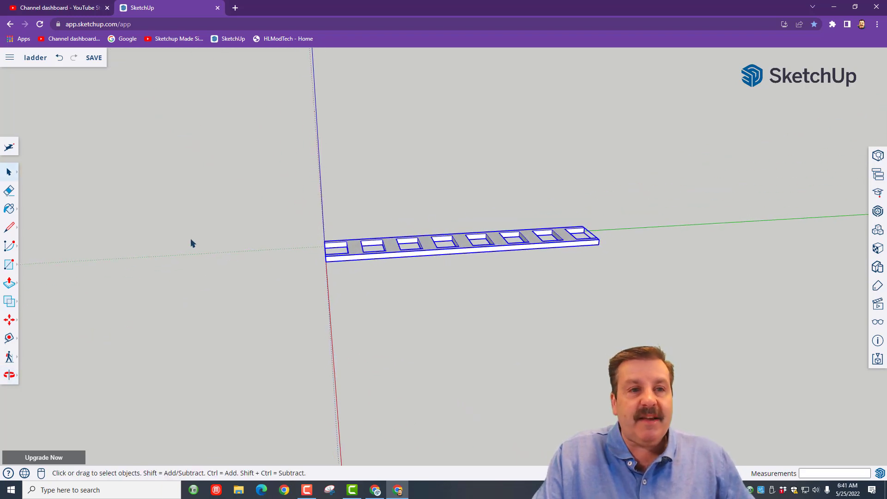
- Rotate the ladder group about its bottom corner so it stands at a steep upright lean
{"action": "left_click", "coordinate": [10, 320]}
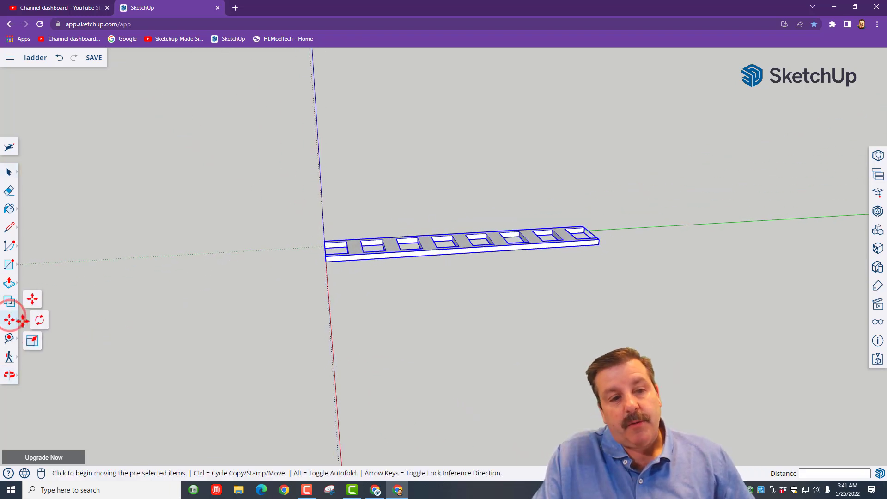
{"action": "left_click", "coordinate": [39, 320]}
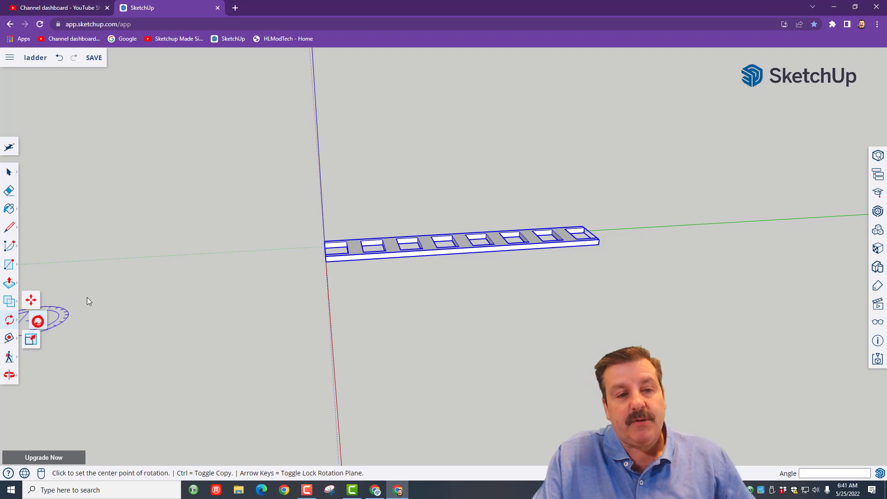
{"action": "scroll", "coordinate": [326, 264], "scroll_direction": "up", "scroll_amount": 3}
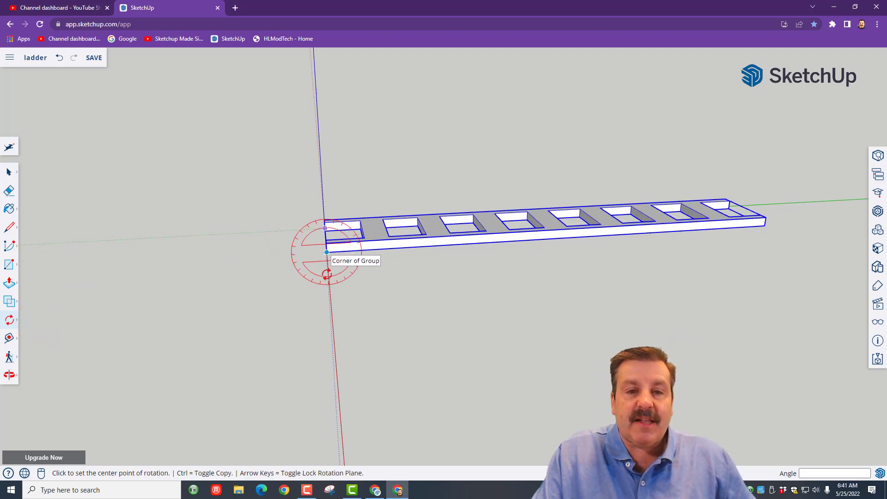
{"action": "left_click", "coordinate": [327, 251]}
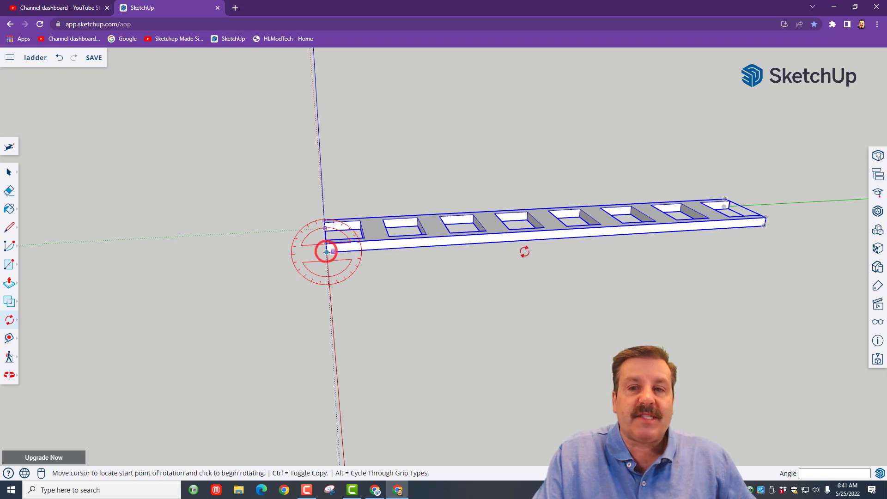
{"action": "left_click", "coordinate": [764, 225]}
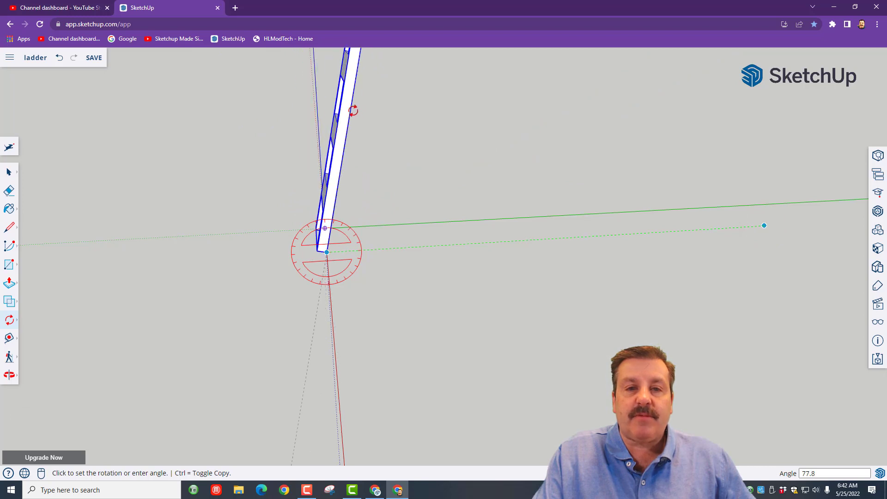
{"action": "left_click", "coordinate": [353, 111]}
{"action": "scroll", "coordinate": [373, 155], "scroll_direction": "down", "scroll_amount": 2}
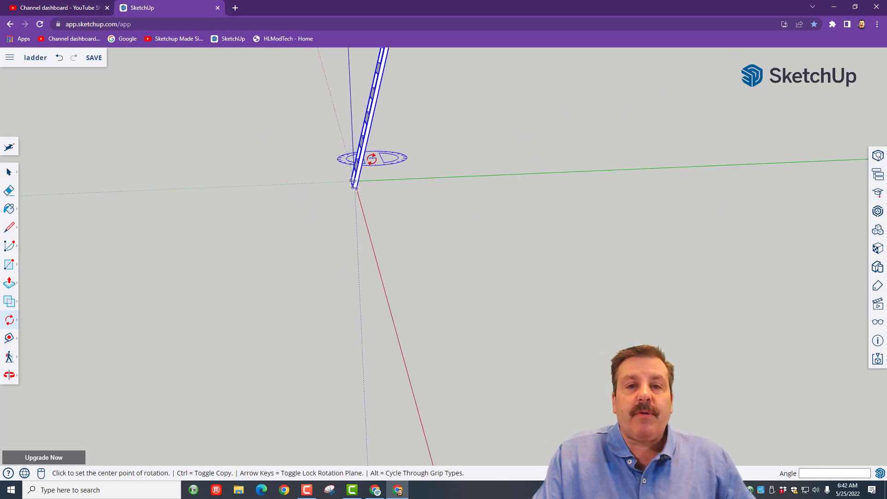
{"action": "middle_click_drag", "start_coordinate": [291, 180], "coordinate": [510, 212]}
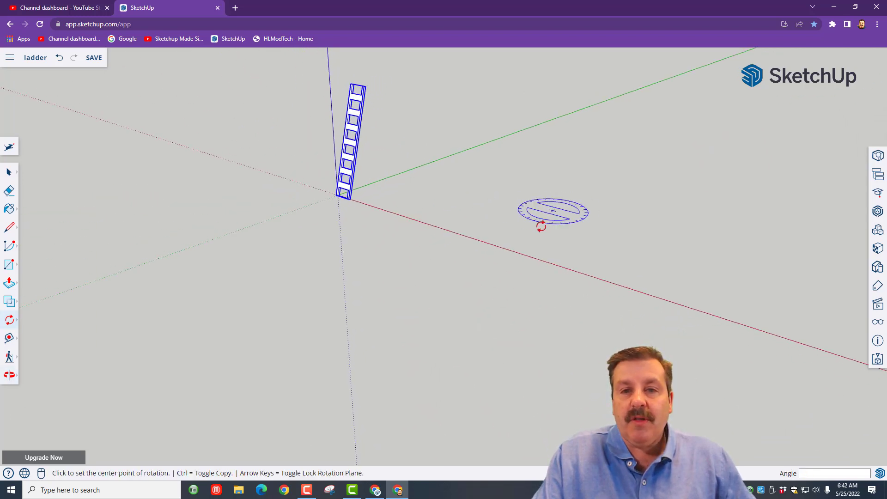
- Apply Metal Corrugated Shiny from the Metal category to the upright ladder
{"action": "left_click", "coordinate": [878, 249]}
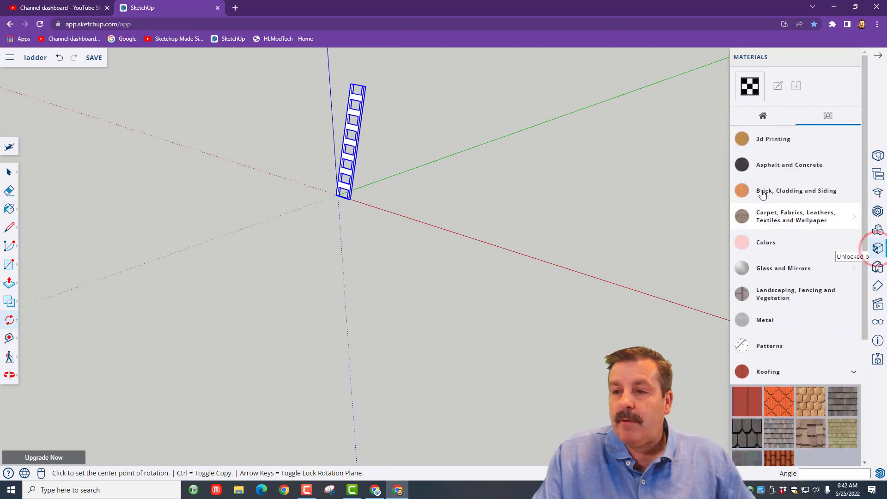
{"action": "left_click", "coordinate": [763, 115]}
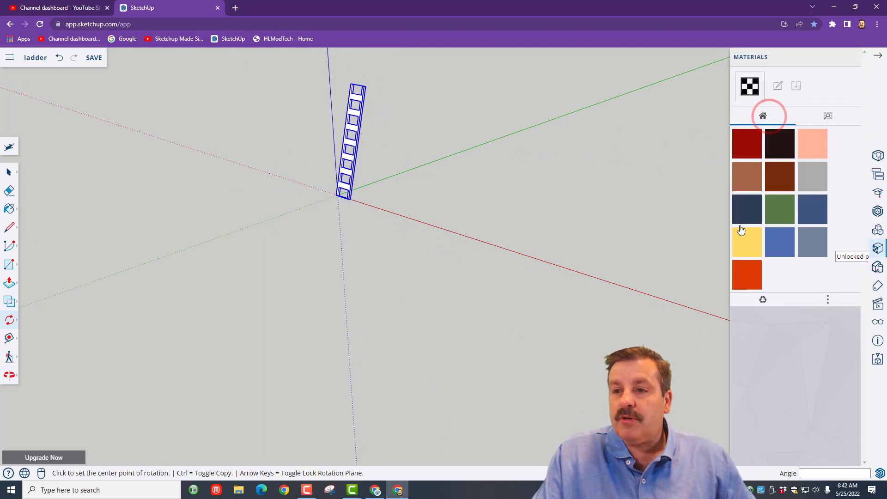
{"action": "left_click", "coordinate": [826, 115]}
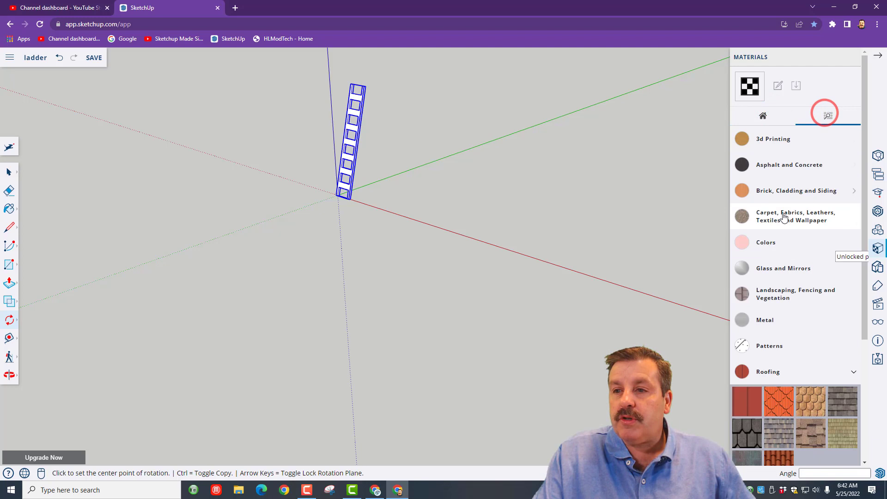
{"action": "left_click", "coordinate": [765, 320]}
{"action": "left_click", "coordinate": [813, 351]}
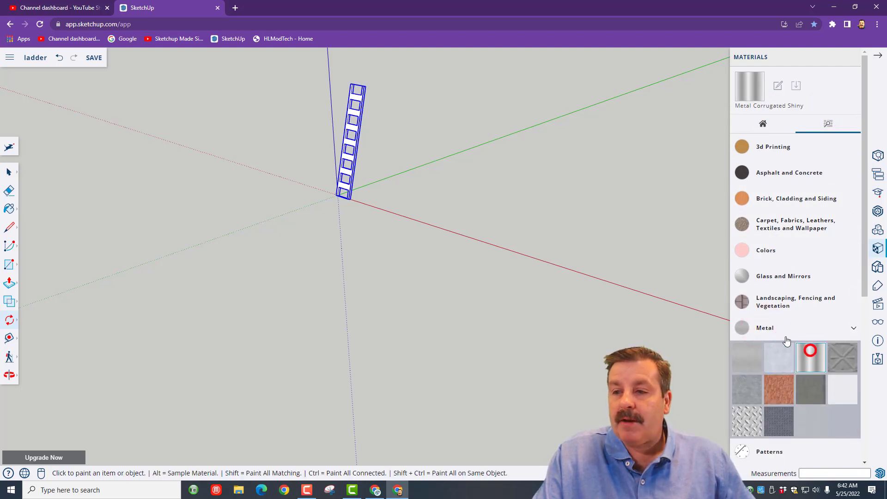
{"action": "left_click", "coordinate": [359, 140]}
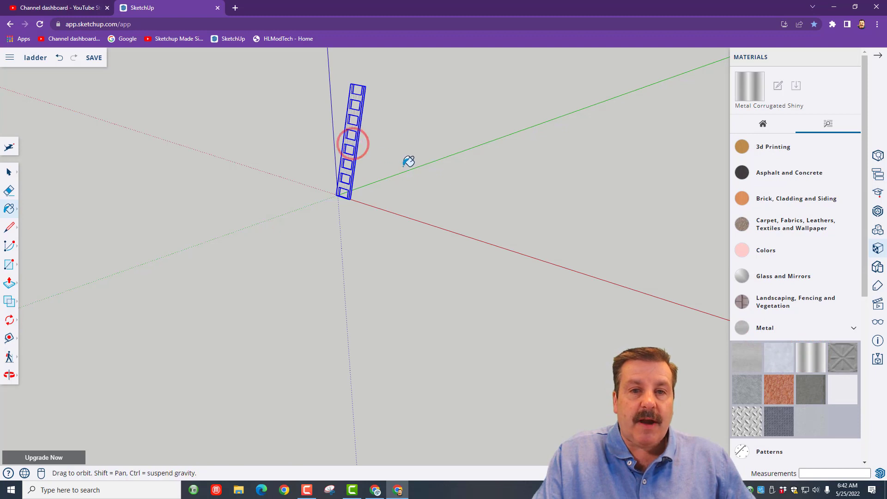
{"action": "middle_click_drag", "start_coordinate": [402, 156], "coordinate": [349, 178]}
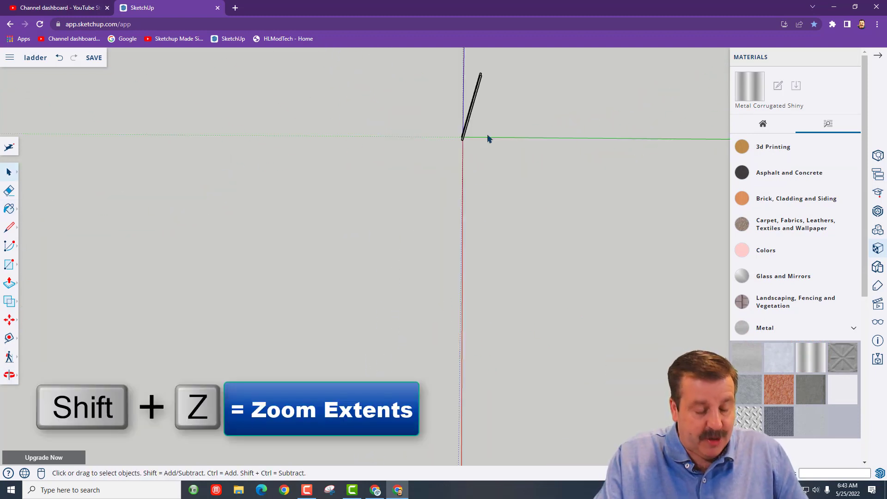
- Draw a floor rectangle beside the ladder and Push/Pull it up into a shed box
{"action": "key", "text": "shift+z"}
{"action": "mouse_move", "coordinate": [476, 162]}
{"action": "middle_mouse_down"}
{"action": "mouse_move", "coordinate": [472, 189]}
{"action": "mouse_move", "coordinate": [388, 232]}
{"action": "middle_mouse_up"}
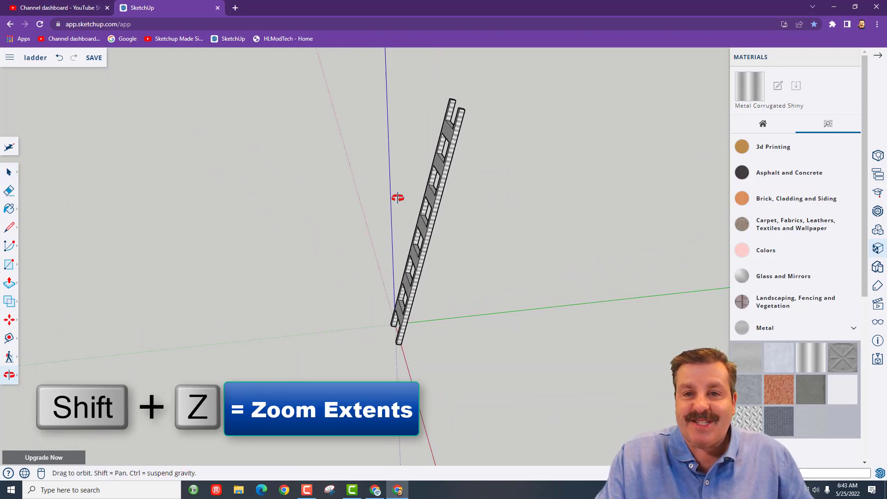
{"action": "left_click", "coordinate": [878, 53]}
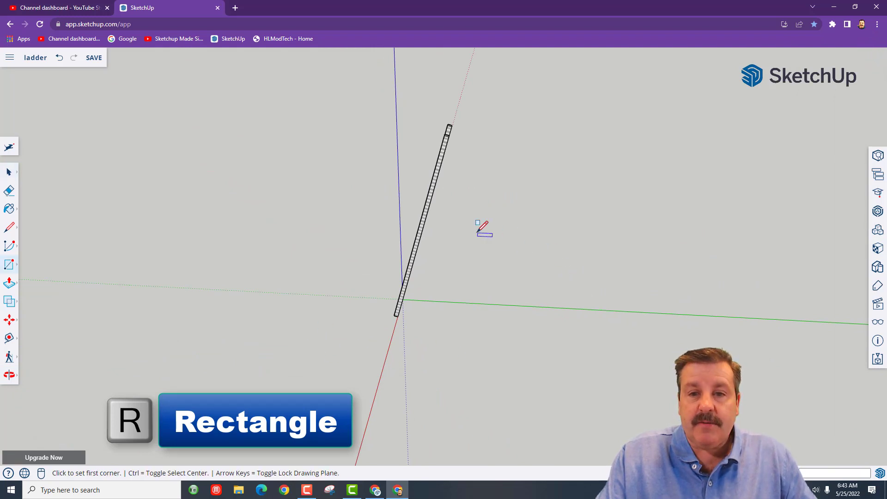
{"action": "left_click", "coordinate": [650, 419]}
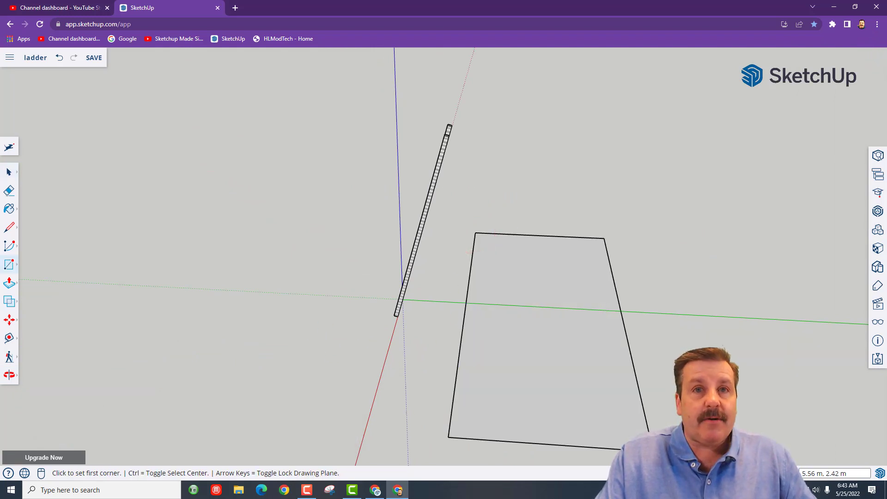
{"action": "key", "text": "p"}
{"action": "left_click", "coordinate": [570, 377]}
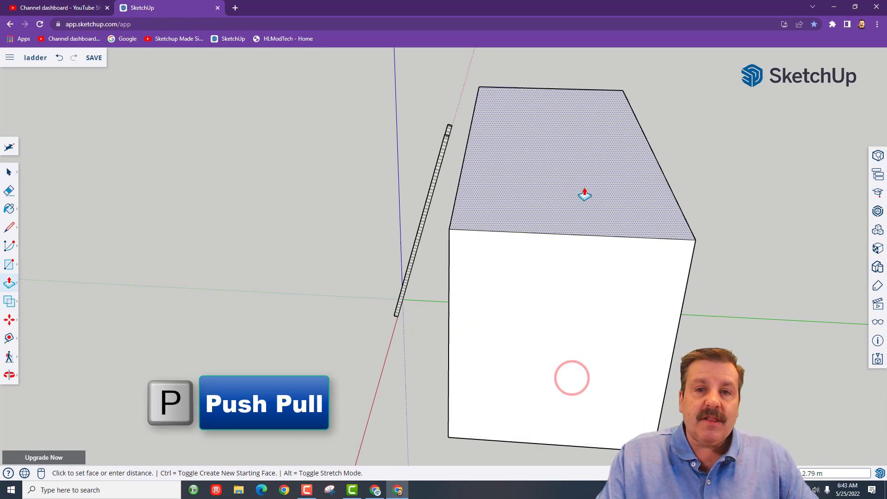
{"action": "left_click", "coordinate": [584, 188]}
{"action": "middle_click_drag", "start_coordinate": [525, 248], "coordinate": [462, 291]}
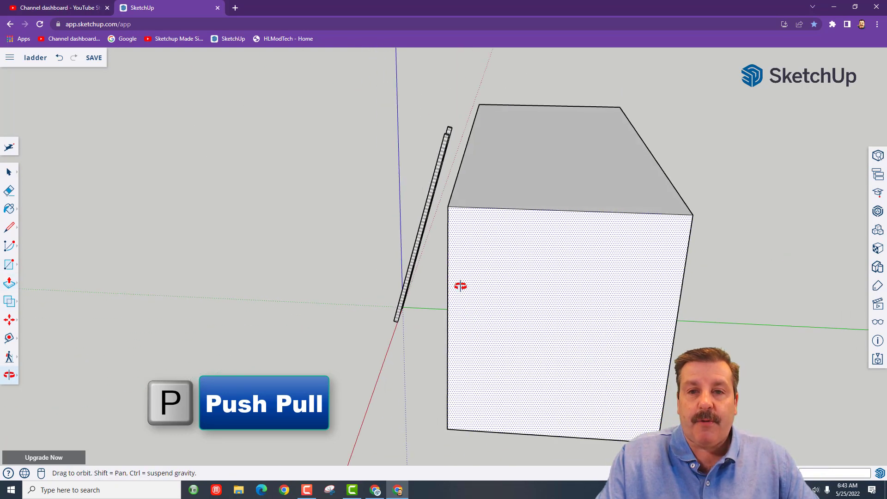
- Draw a ridge line across the box top and move it up on blue into a gable peak
{"action": "key", "text": "l"}
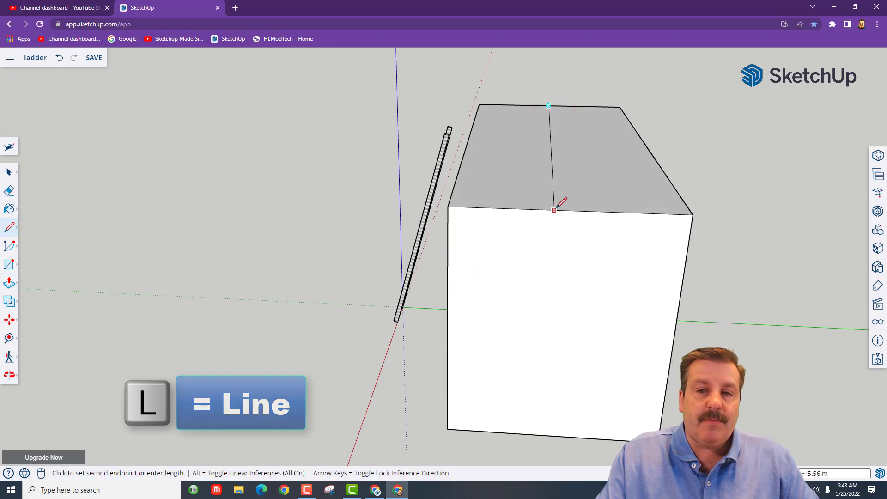
{"action": "left_click", "coordinate": [568, 206]}
{"action": "key", "text": "m"}
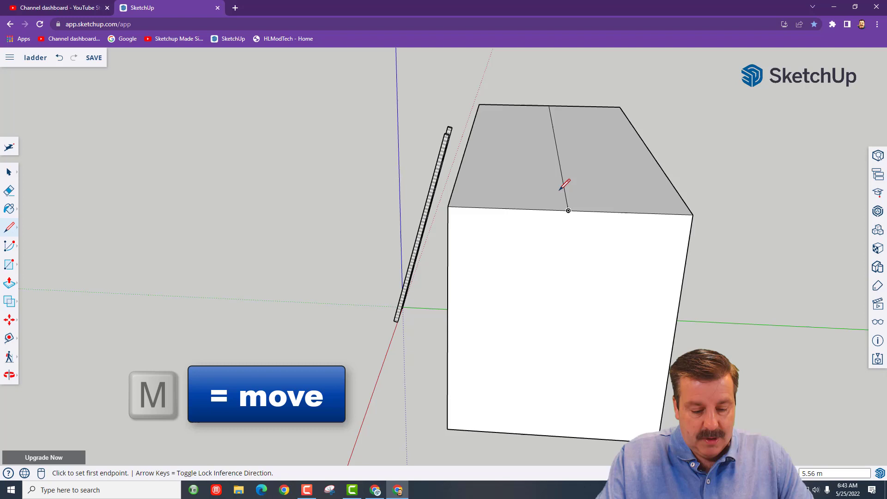
{"action": "left_click", "coordinate": [557, 145]}
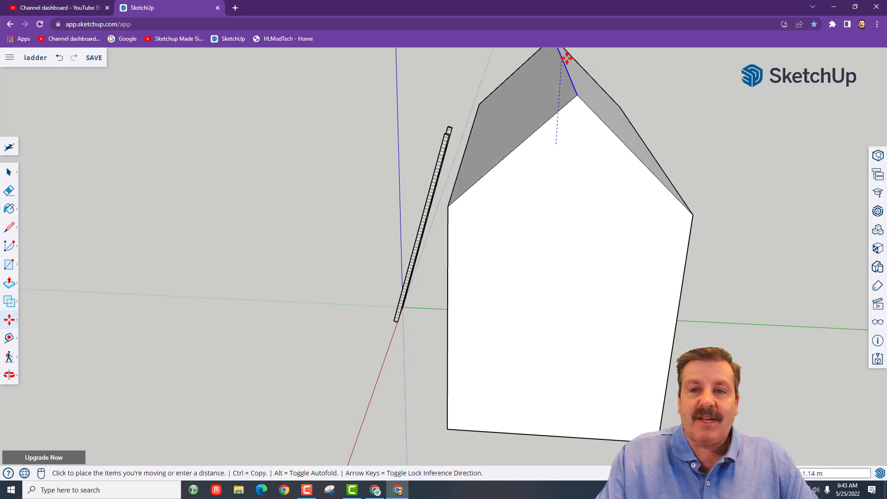
{"action": "key", "text": "o"}
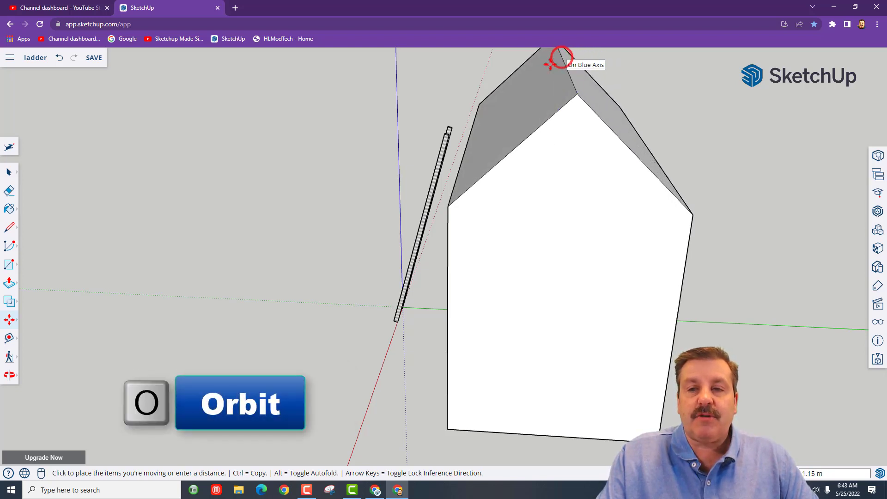
{"action": "left_click", "coordinate": [562, 59]}
{"action": "mouse_move", "coordinate": [479, 208]}
{"action": "left_mouse_down"}
{"action": "mouse_move", "coordinate": [716, 182]}
{"action": "mouse_move", "coordinate": [535, 177]}
{"action": "left_mouse_up"}
- Select the whole shed and paint it with a Wood material
{"action": "key", "text": "space"}
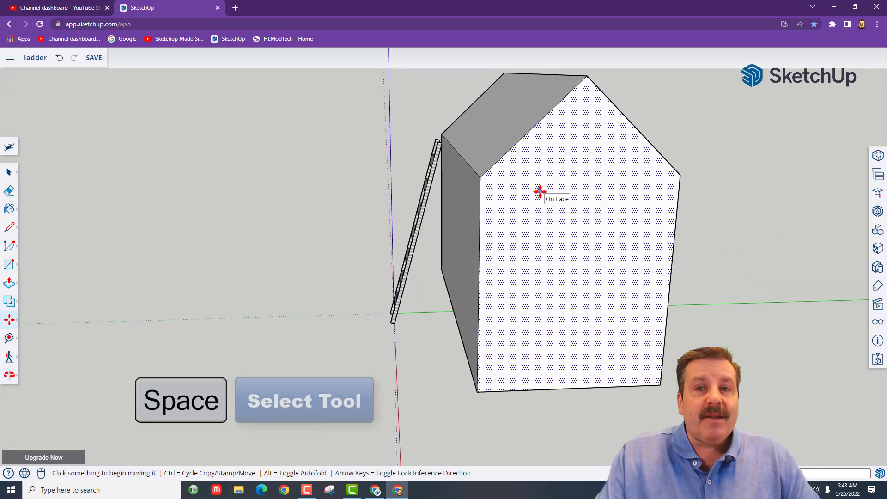
{"action": "left_click", "coordinate": [547, 203]}
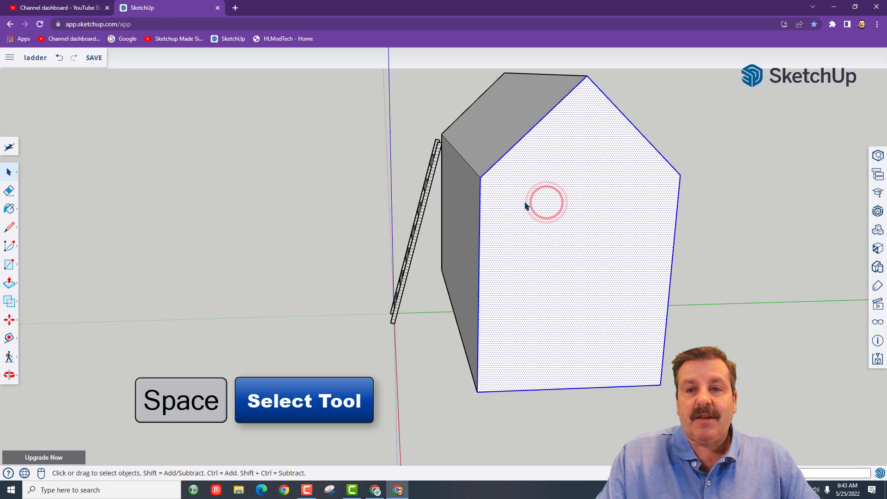
{"action": "triple_click", "coordinate": [464, 241]}
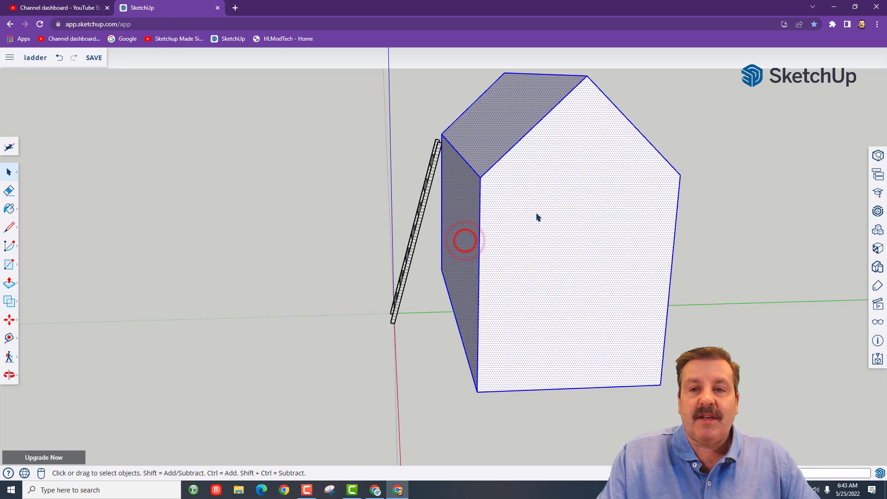
{"action": "left_click", "coordinate": [878, 249]}
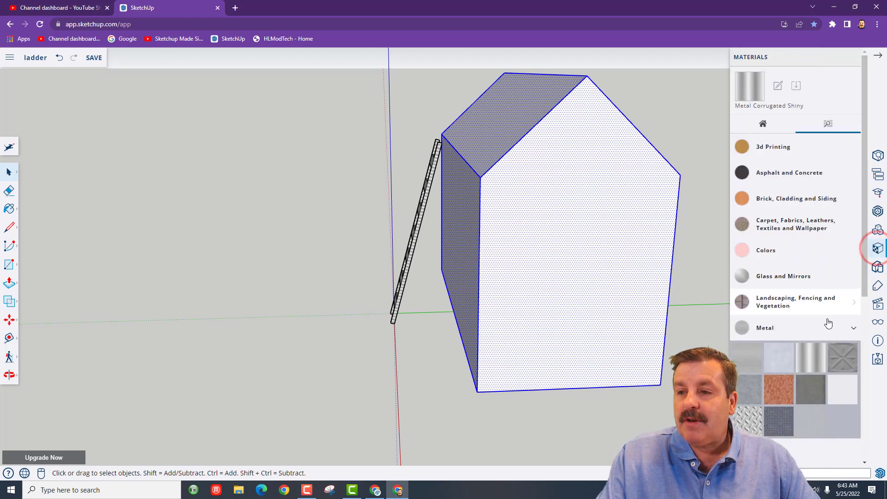
{"action": "scroll", "coordinate": [797, 278], "scroll_direction": "down", "scroll_amount": 5}
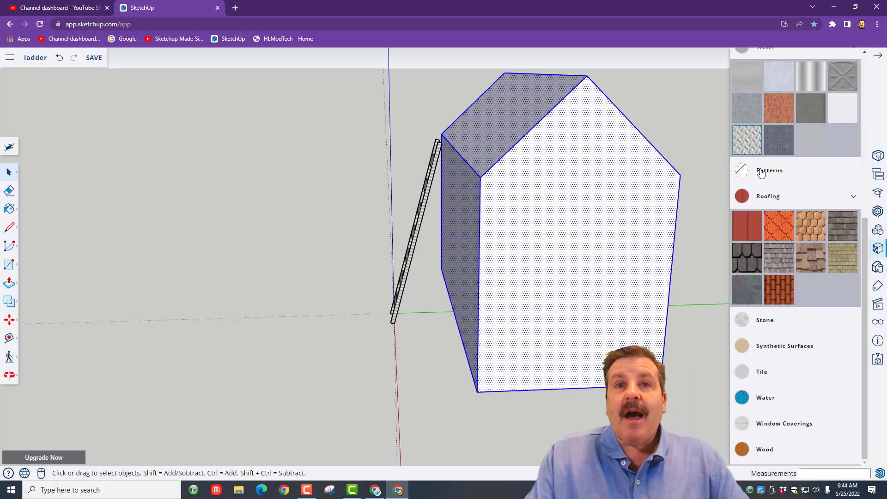
{"action": "left_click", "coordinate": [763, 451]}
{"action": "scroll", "coordinate": [773, 416], "scroll_direction": "down", "scroll_amount": 3}
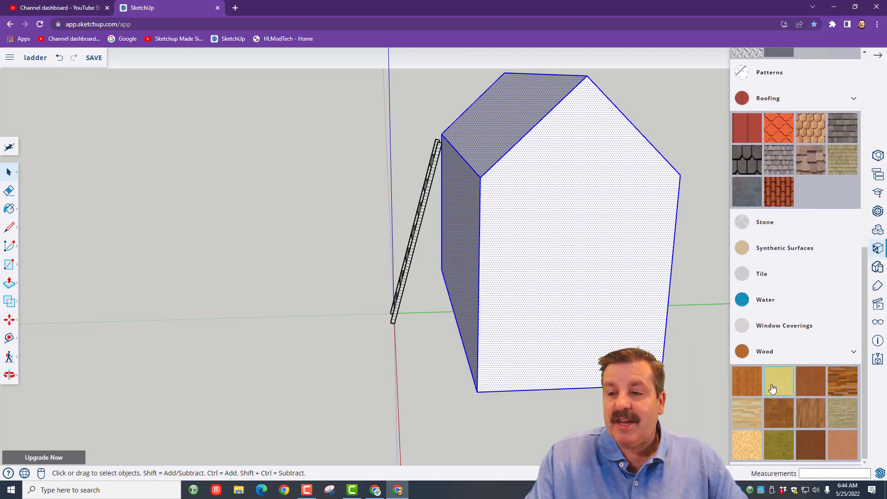
{"action": "left_click", "coordinate": [817, 416]}
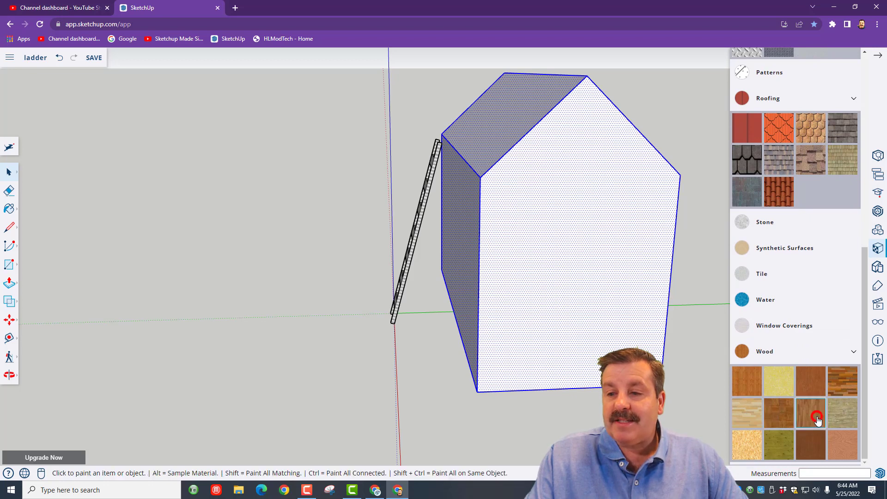
{"action": "left_click", "coordinate": [559, 253]}
{"action": "middle_click_drag", "start_coordinate": [559, 253], "coordinate": [557, 181]}
- Paint both roof slopes with a shingle Roofing material, then reselect the whole shed
{"action": "key", "text": "space"}
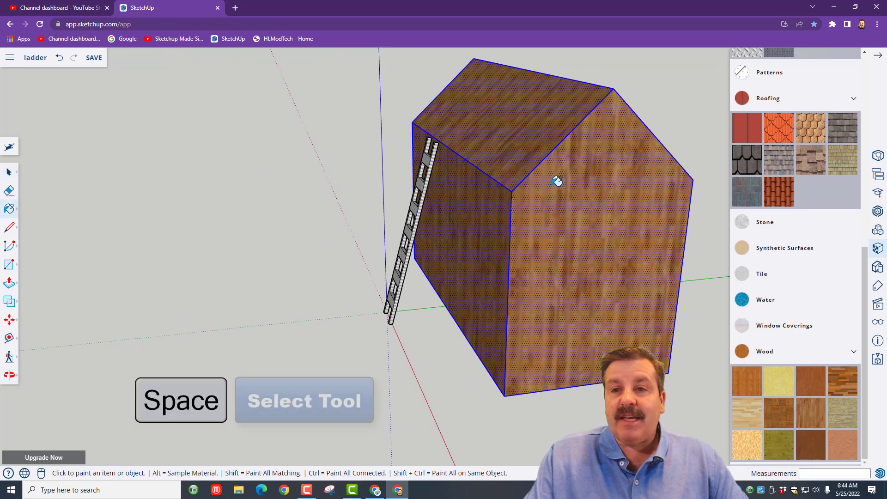
{"action": "key", "text": "space"}
{"action": "left_click", "coordinate": [513, 124]}
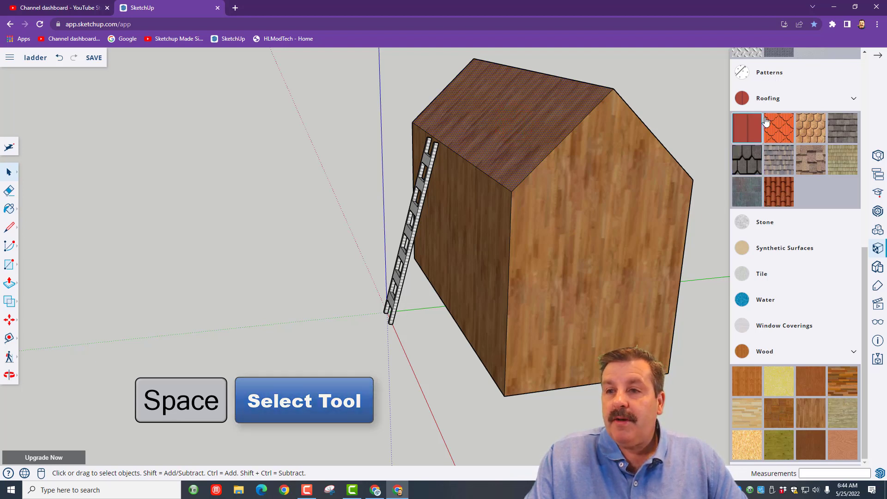
{"action": "left_click", "coordinate": [776, 98]}
{"action": "left_click", "coordinate": [781, 197]}
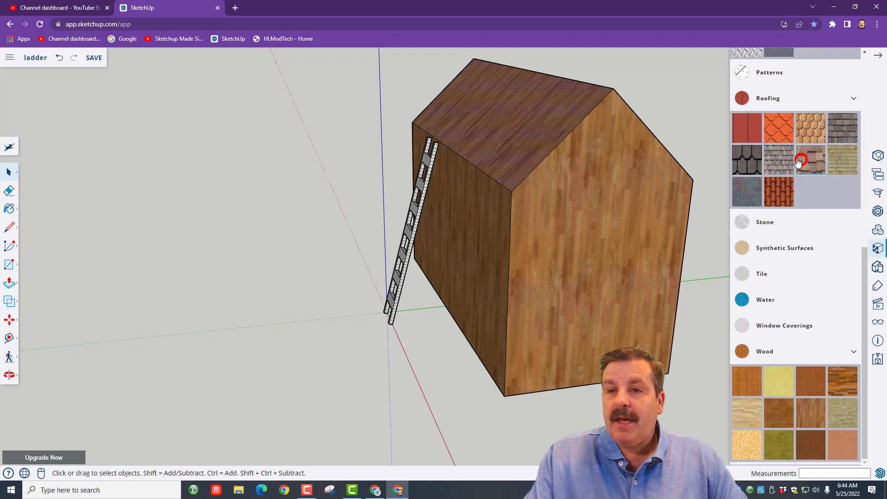
{"action": "left_click", "coordinate": [801, 162]}
{"action": "left_click", "coordinate": [535, 117]}
{"action": "middle_click_drag", "start_coordinate": [610, 236], "coordinate": [449, 201]}
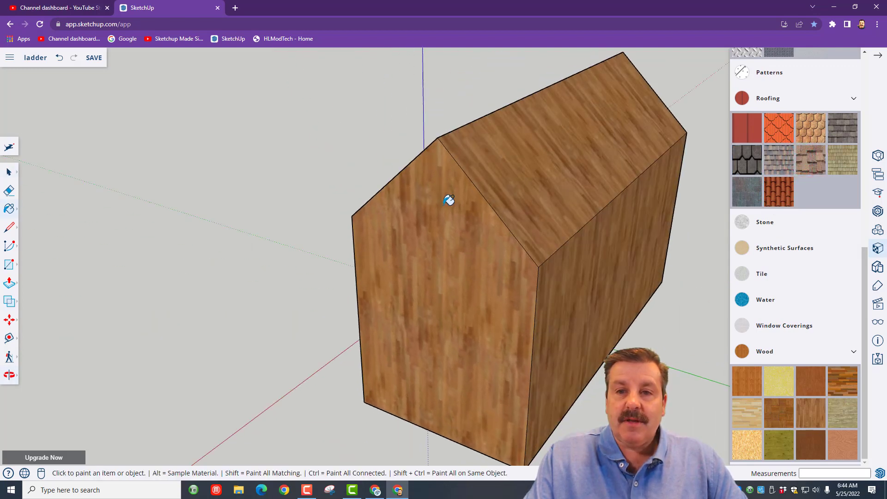
{"action": "left_click", "coordinate": [527, 138]}
{"action": "mouse_move", "coordinate": [312, 191]}
{"action": "middle_mouse_down"}
{"action": "mouse_move", "coordinate": [477, 182]}
{"action": "mouse_move", "coordinate": [451, 196]}
{"action": "middle_mouse_up"}
{"action": "key", "text": "space"}
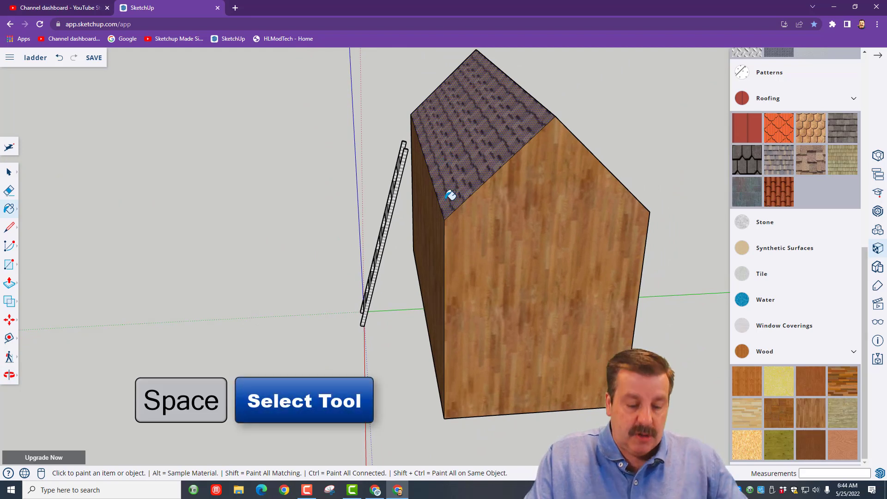
{"action": "triple_click", "coordinate": [532, 202]}
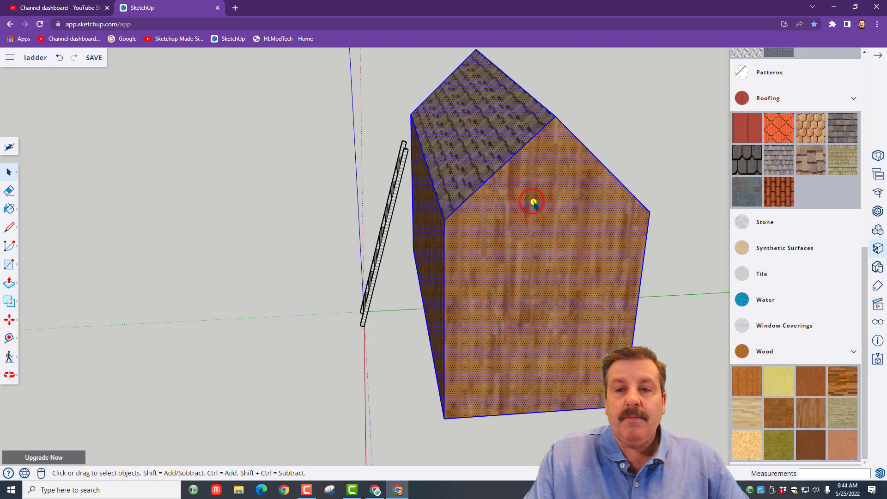
- Make the shed a group and move it along green so the ladder leans against its wall
{"action": "right_click", "coordinate": [533, 203]}
{"action": "left_click", "coordinate": [560, 348]}
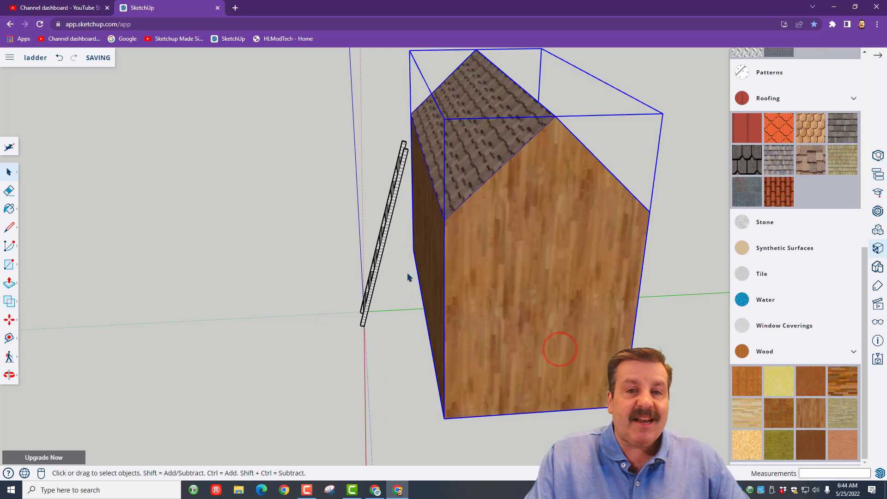
{"action": "key", "text": "m"}
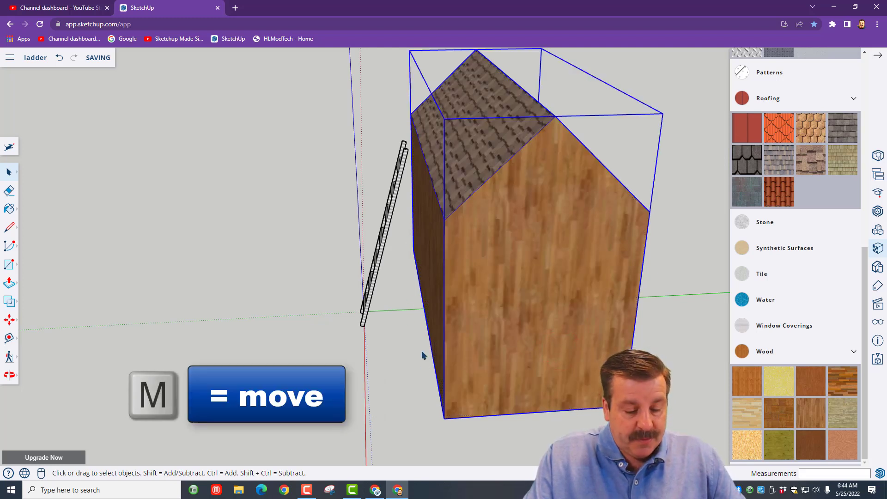
{"action": "left_click", "coordinate": [426, 321]}
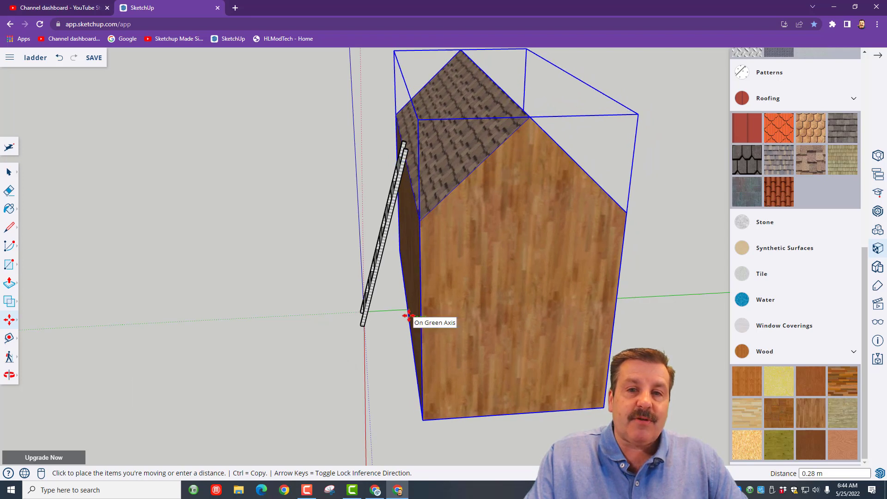
{"action": "left_click", "coordinate": [409, 317]}
{"action": "scroll", "coordinate": [389, 317], "scroll_direction": "down", "scroll_amount": 3}
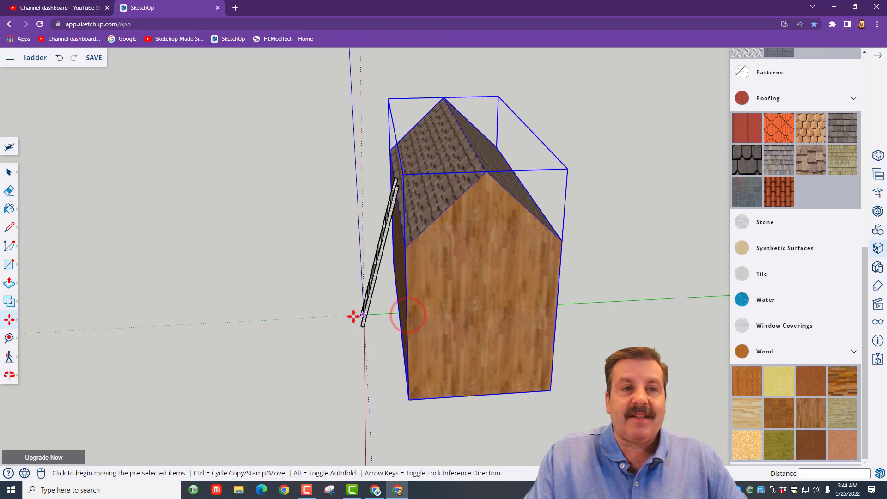
- Save the model, choosing 'Yes, purge all' for unused items, and orbit to a front view
{"action": "left_click", "coordinate": [91, 59]}
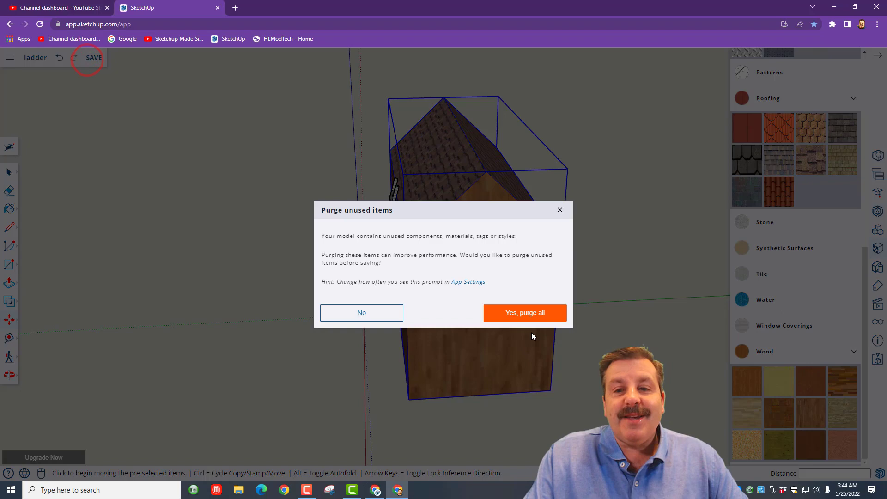
{"action": "left_click", "coordinate": [524, 312]}
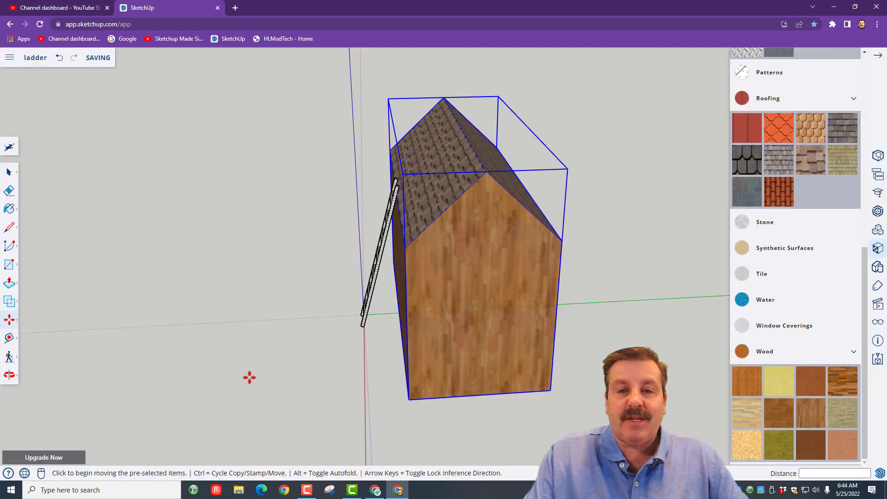
{"action": "mouse_move", "coordinate": [250, 377]}
{"action": "middle_mouse_down"}
{"action": "mouse_move", "coordinate": [561, 383]}
{"action": "mouse_move", "coordinate": [379, 341]}
{"action": "middle_mouse_up"}
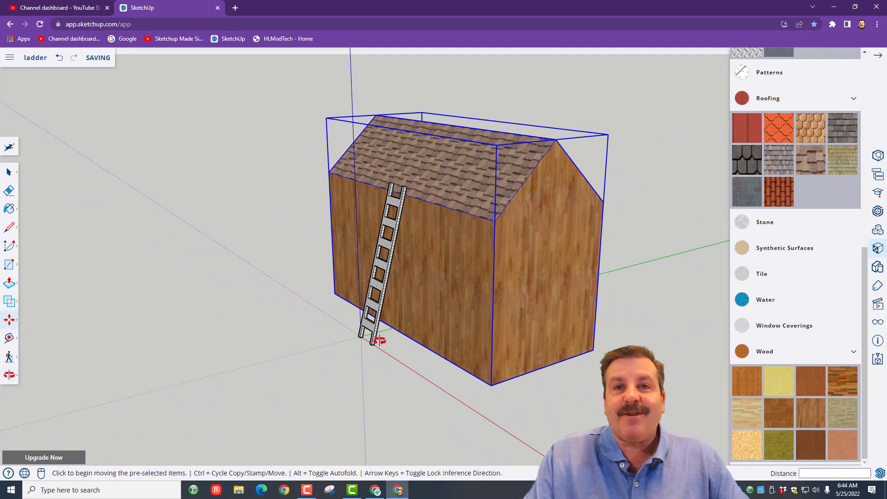